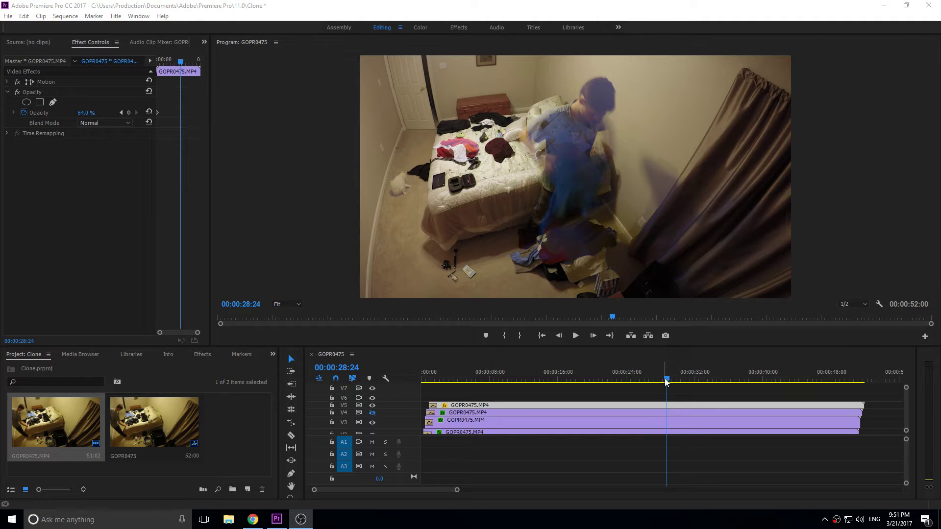
Play back the stacked ghost composite, scrub to about 32 seconds, and enlarge the track area to V8
{"action": "left_click_drag", "start_coordinate": [666, 379], "coordinate": [663, 378]}
{"action": "key", "text": "space"}
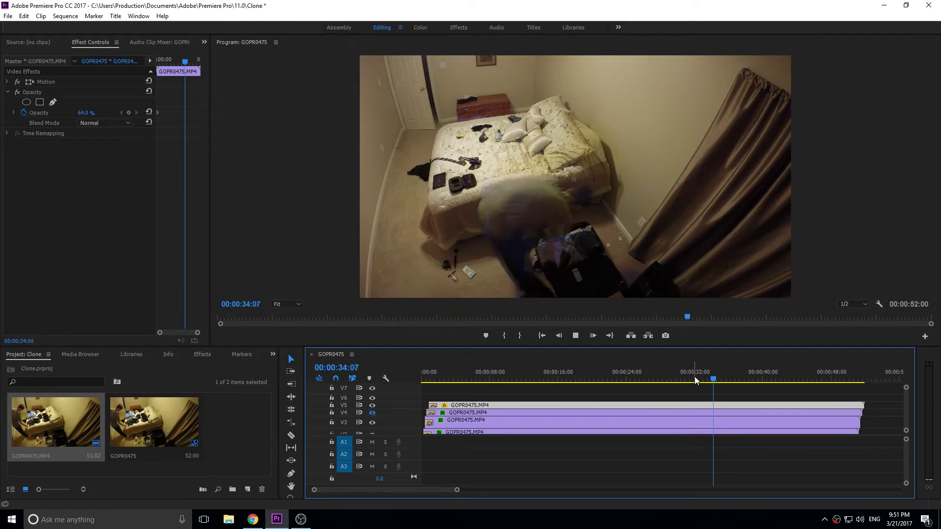
{"action": "key", "text": "space"}
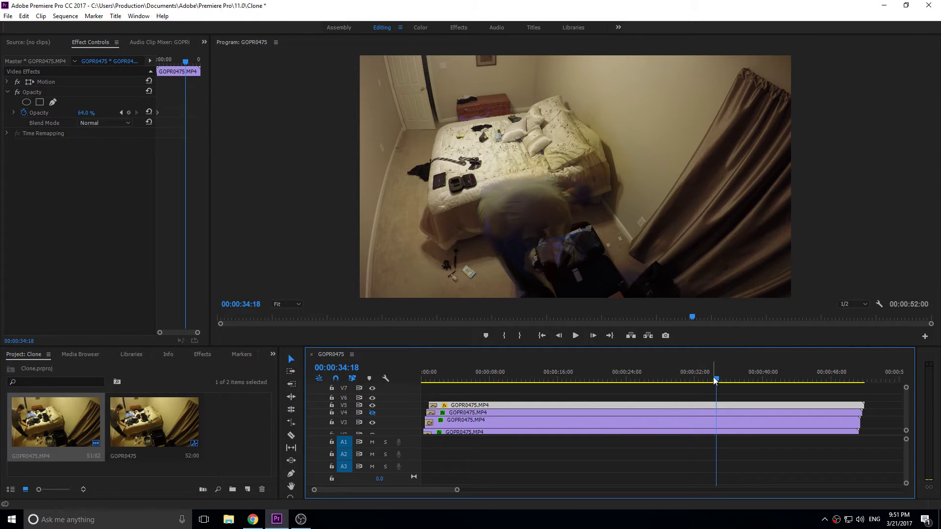
{"action": "left_click_drag", "start_coordinate": [715, 381], "coordinate": [665, 381]}
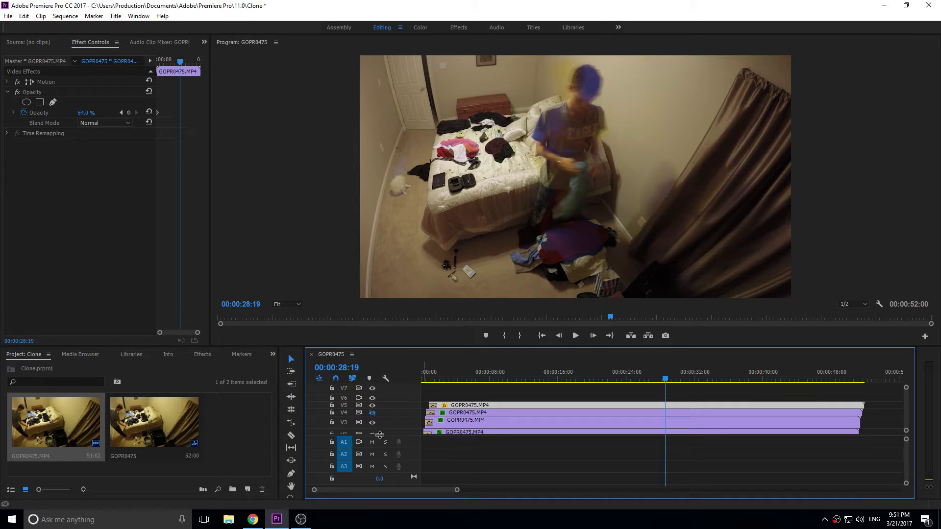
{"action": "left_click_drag", "start_coordinate": [380, 436], "coordinate": [380, 448]}
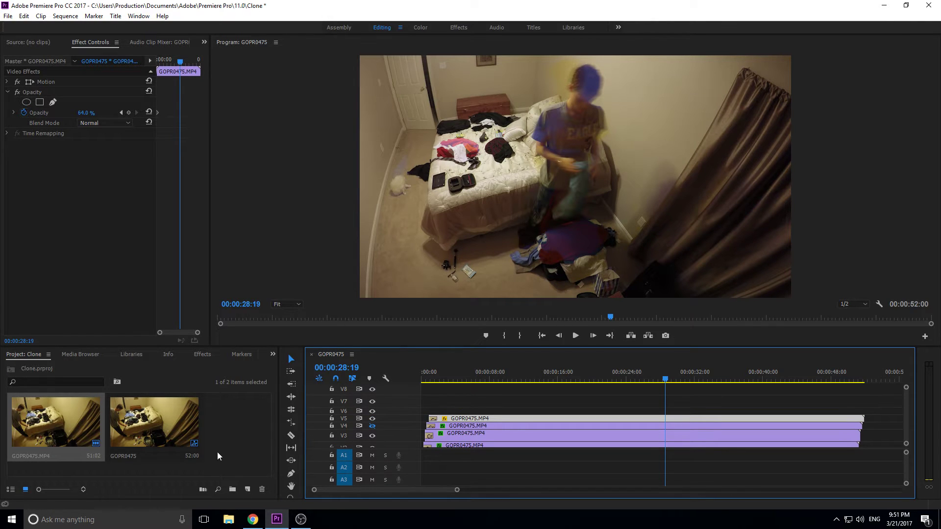
Create a new sequence, Sequence 01, with the default settings
{"action": "right_click", "coordinate": [238, 448]}
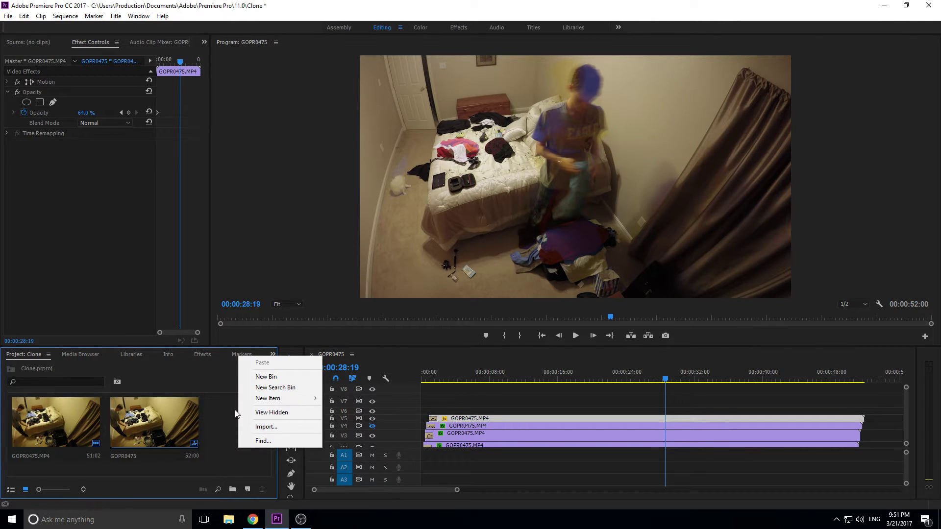
{"action": "left_click", "coordinate": [7, 17]}
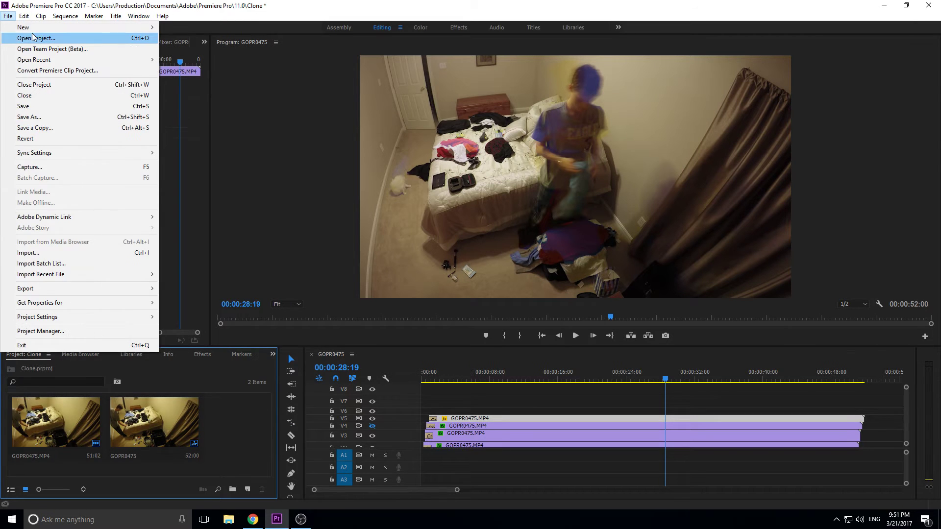
{"action": "mouse_move", "coordinate": [29, 28]}
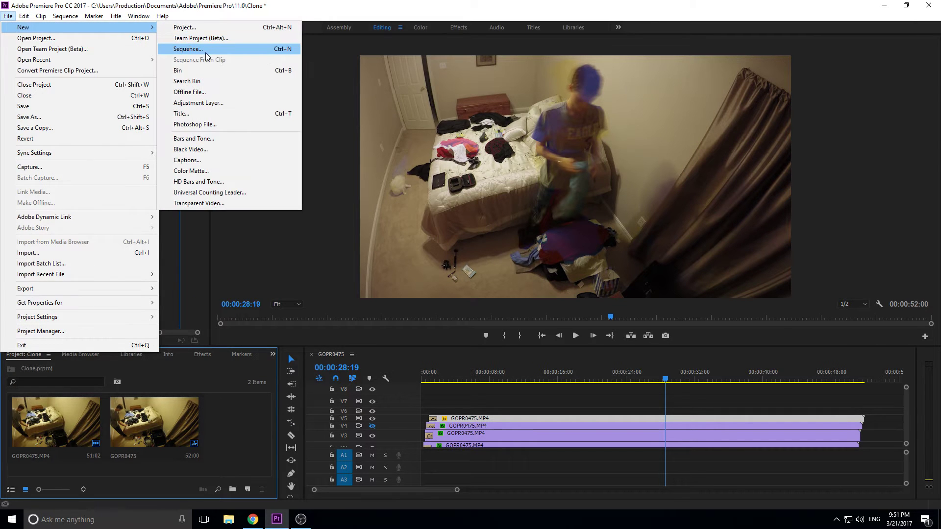
{"action": "left_click", "coordinate": [184, 49]}
{"action": "left_click", "coordinate": [549, 440]}
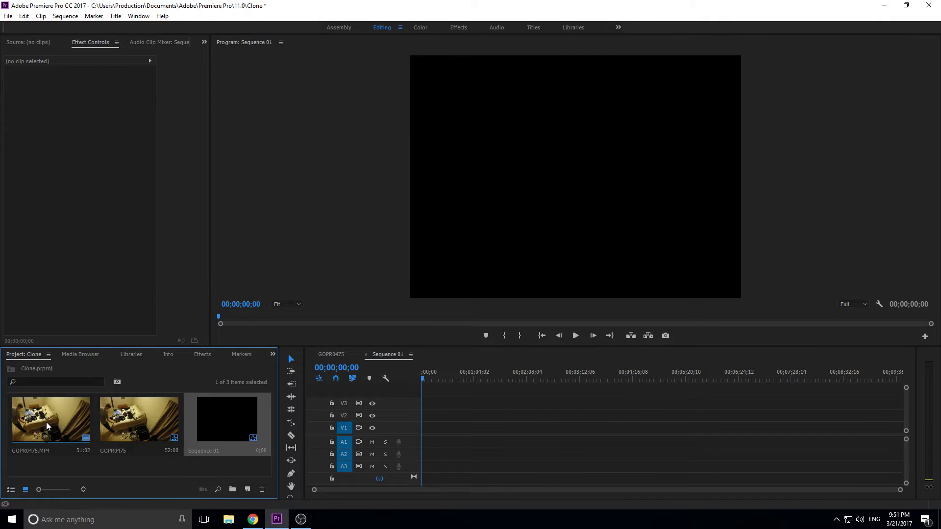
Place GOPR0475.MP4 on V1, handle the clip-mismatch prompt, and zoom into the timeline
{"action": "left_click_drag", "start_coordinate": [48, 426], "coordinate": [426, 430]}
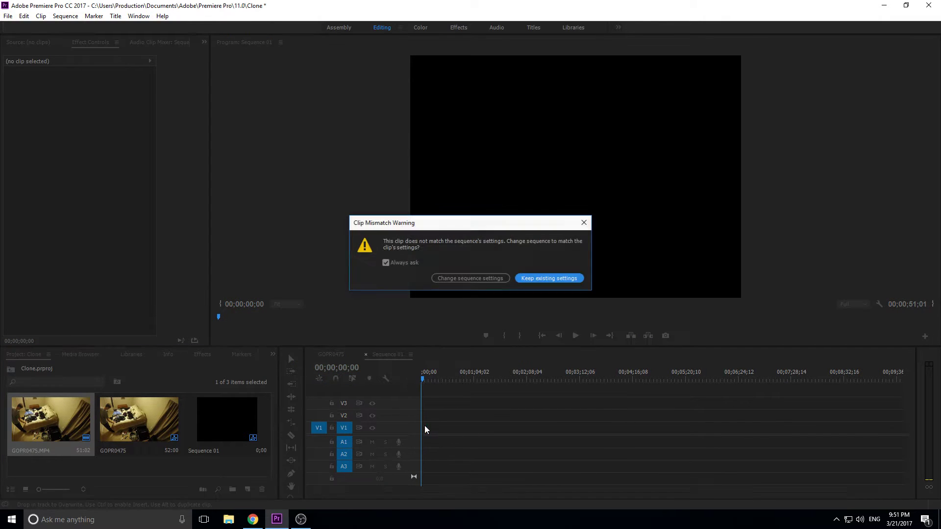
{"action": "left_click", "coordinate": [481, 279]}
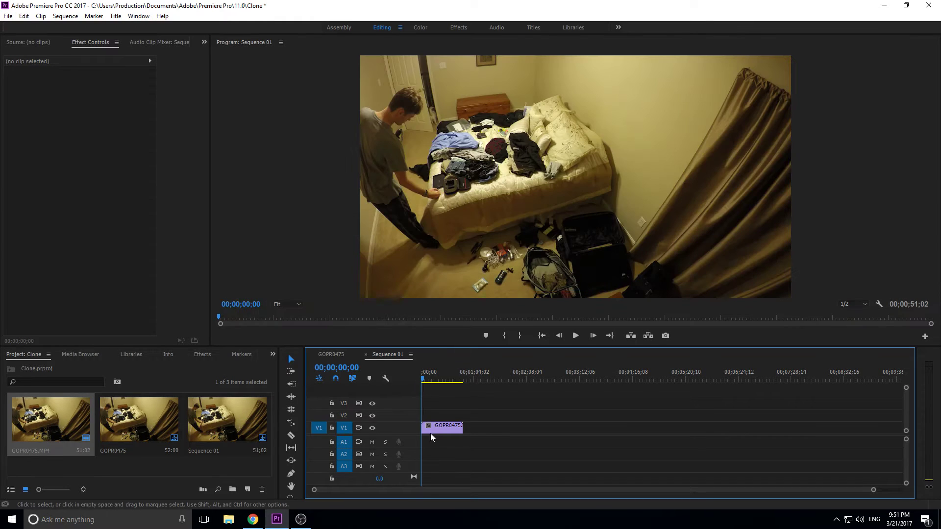
{"action": "key", "text": "="}
{"action": "key", "text": "="}
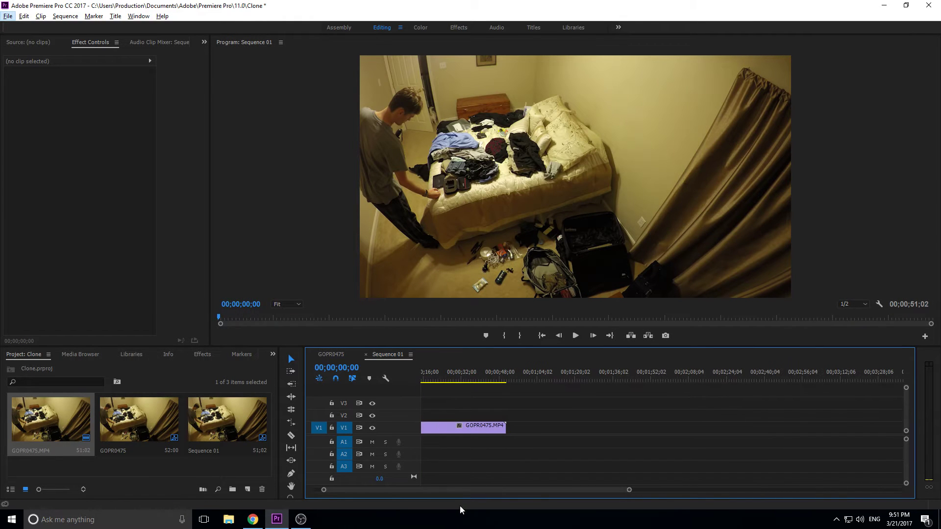
{"action": "key", "text": "="}
{"action": "key", "text": "="}
{"action": "key", "text": "="}
{"action": "key", "text": "alt"}
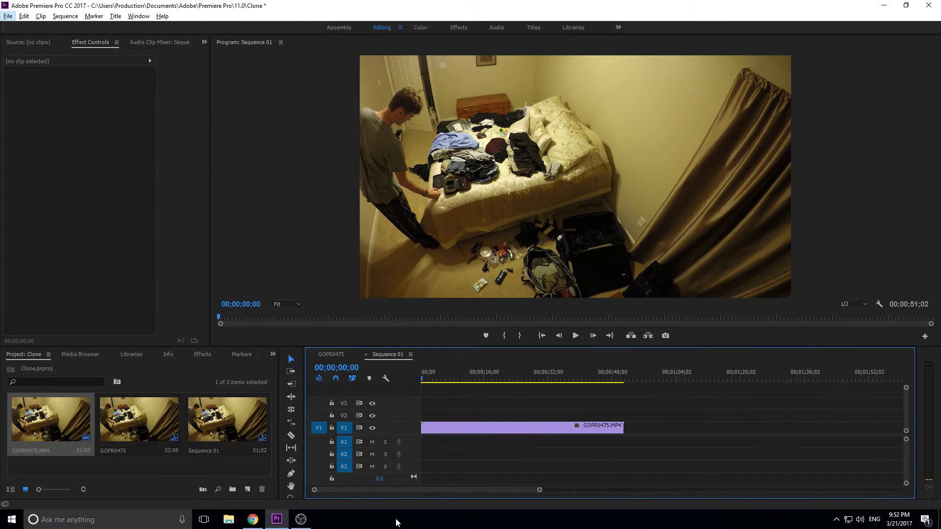
{"action": "key", "text": "alt"}
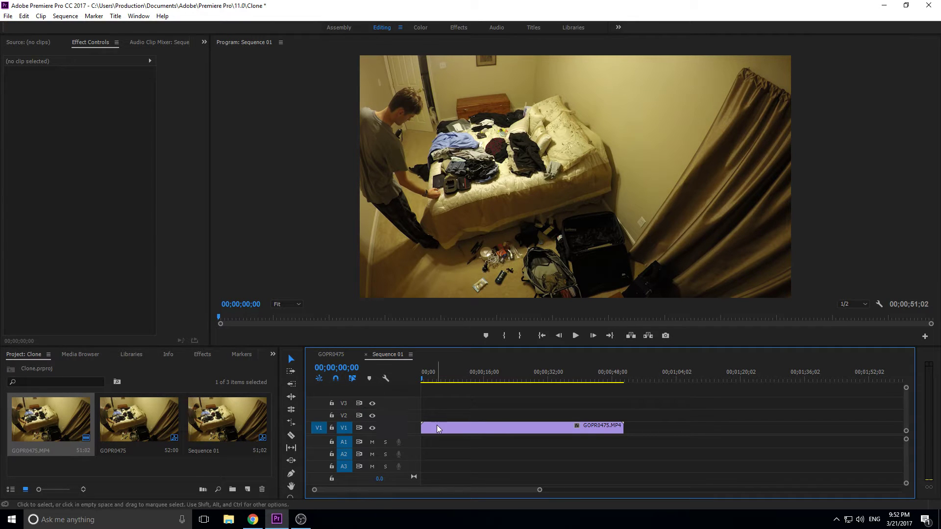
Move the clip up to V4 and add one video track with 0 audio tracks
{"action": "left_click_drag", "start_coordinate": [436, 425], "coordinate": [438, 395]}
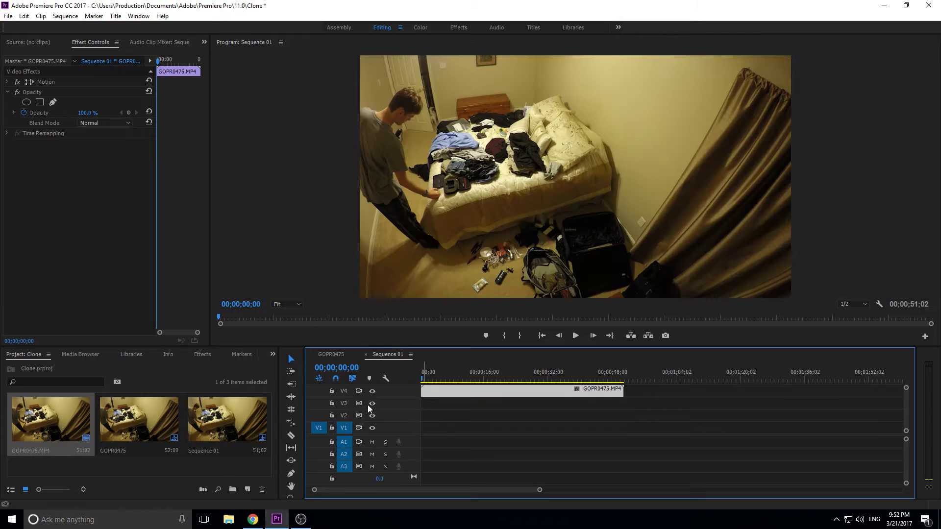
{"action": "right_click", "coordinate": [345, 391]}
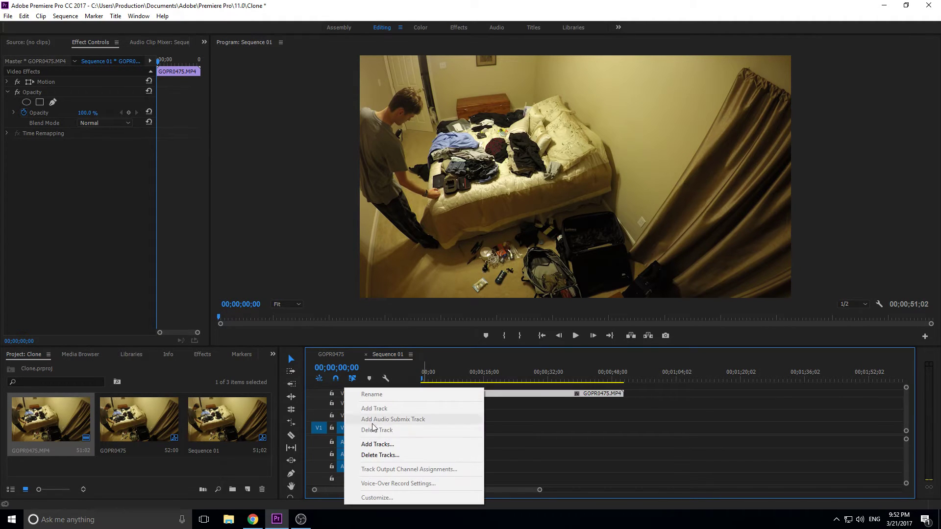
{"action": "left_click", "coordinate": [377, 444]}
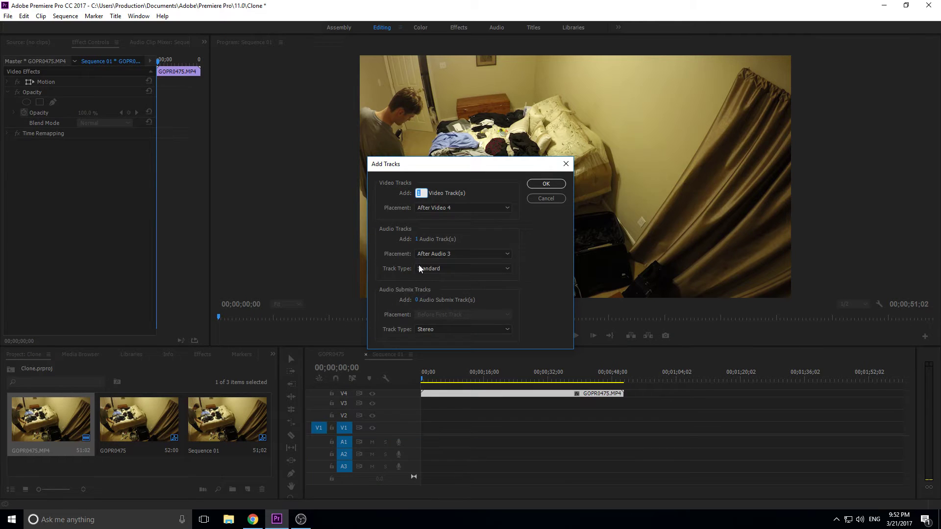
{"action": "left_click", "coordinate": [416, 240]}
{"action": "type", "text": "0"}
{"action": "left_click", "coordinate": [419, 193]}
{"action": "key", "text": "Return"}
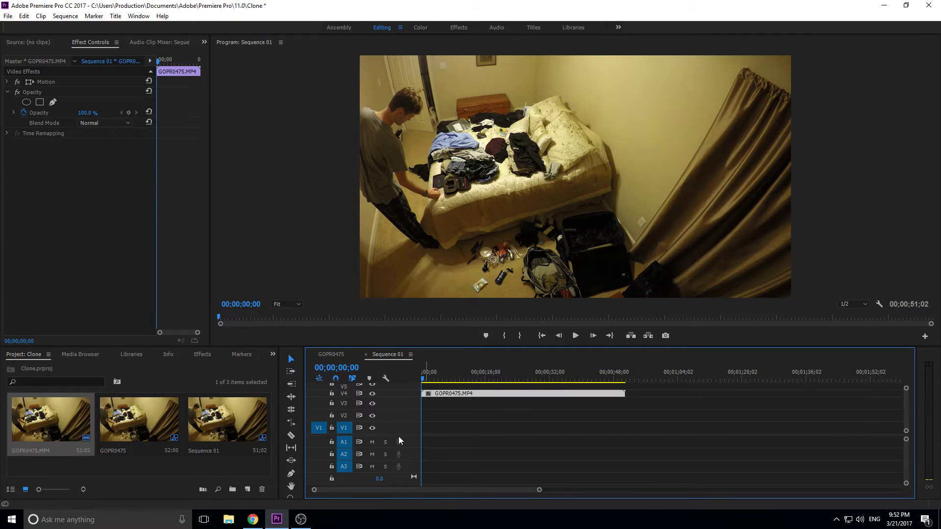
Make the timeline panel taller to show more video tracks
{"action": "scroll", "coordinate": [321, 403], "scroll_direction": "up", "scroll_amount": 1}
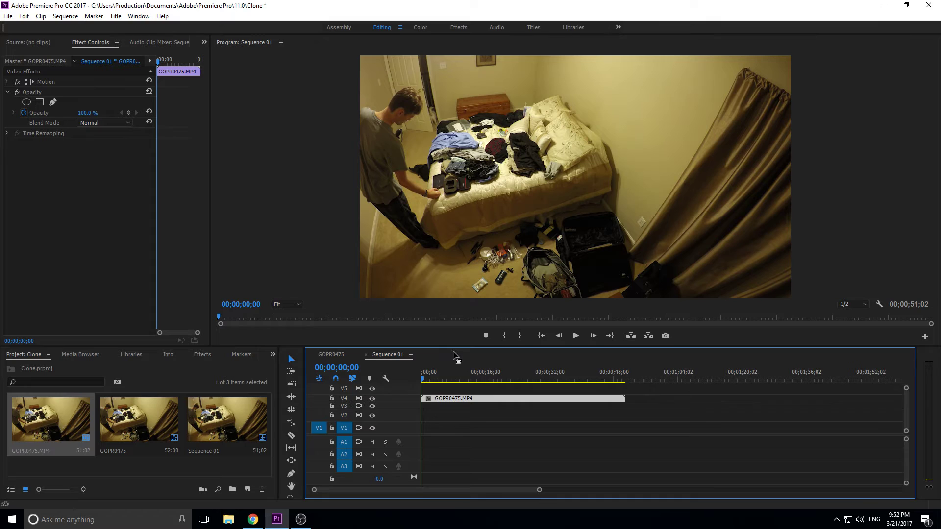
{"action": "left_click_drag", "start_coordinate": [454, 347], "coordinate": [451, 217]}
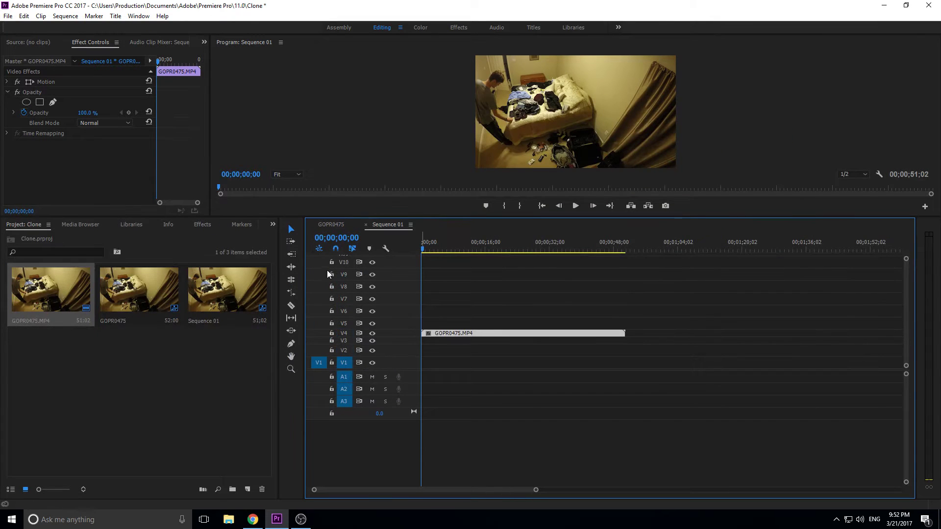
{"action": "left_click", "coordinate": [490, 214]}
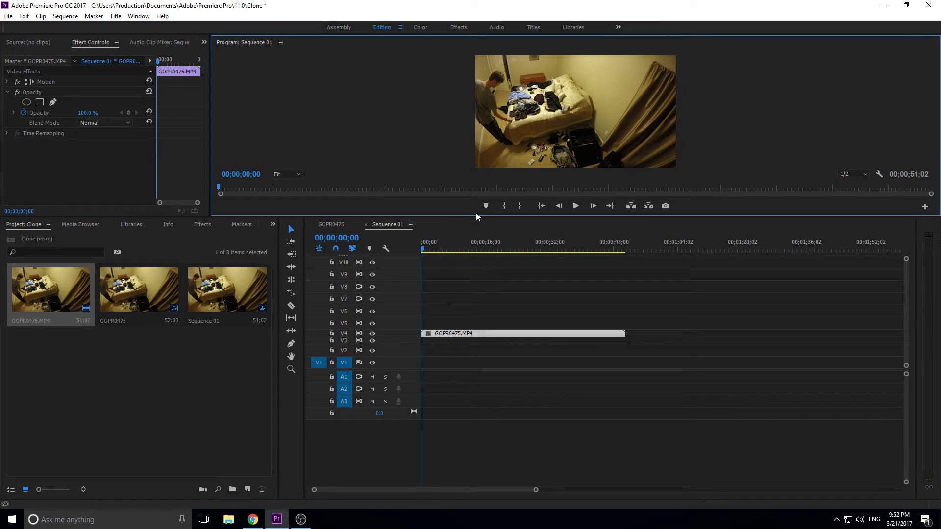
Alt-drag duplicates of GOPR0475.MP4 up the tracks so copies stack aligned through V5
{"action": "left_click_drag", "start_coordinate": [475, 215], "coordinate": [479, 311]}
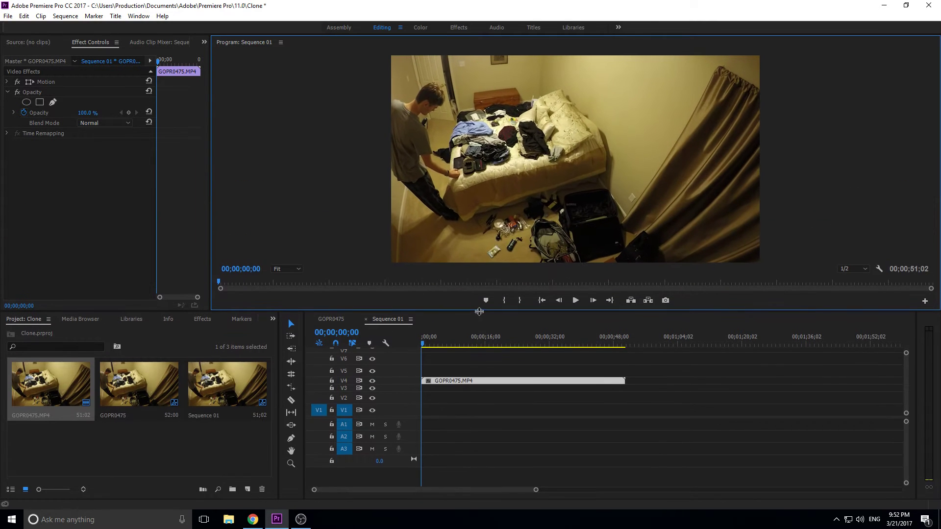
{"action": "left_click_drag", "start_coordinate": [456, 380], "coordinate": [454, 411]}
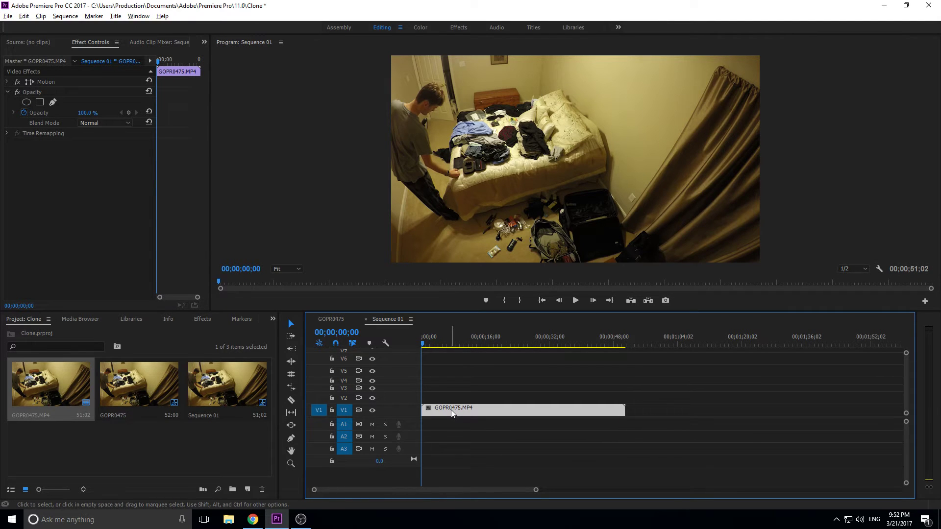
{"action": "left_click_drag", "start_coordinate": [451, 410], "coordinate": [451, 403]}
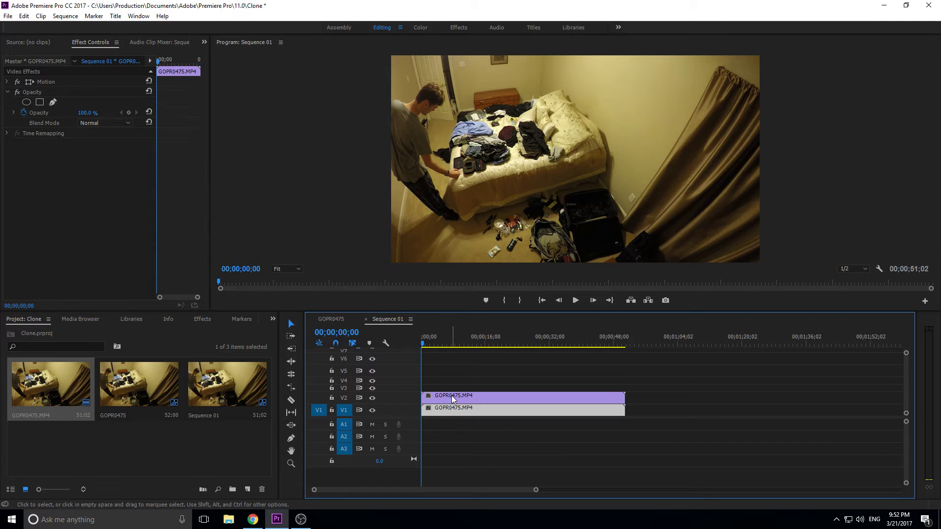
{"action": "left_click_drag", "start_coordinate": [452, 396], "coordinate": [449, 371]}
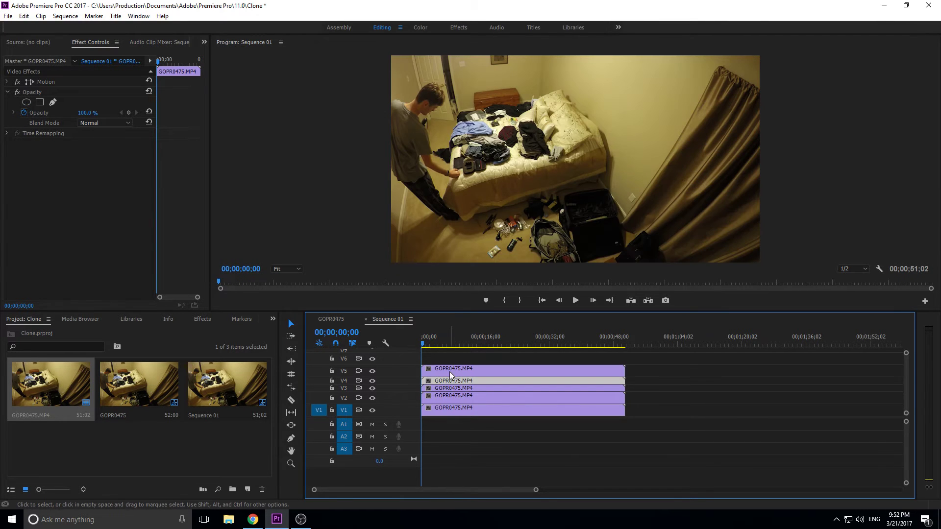
{"action": "left_click", "coordinate": [445, 400]}
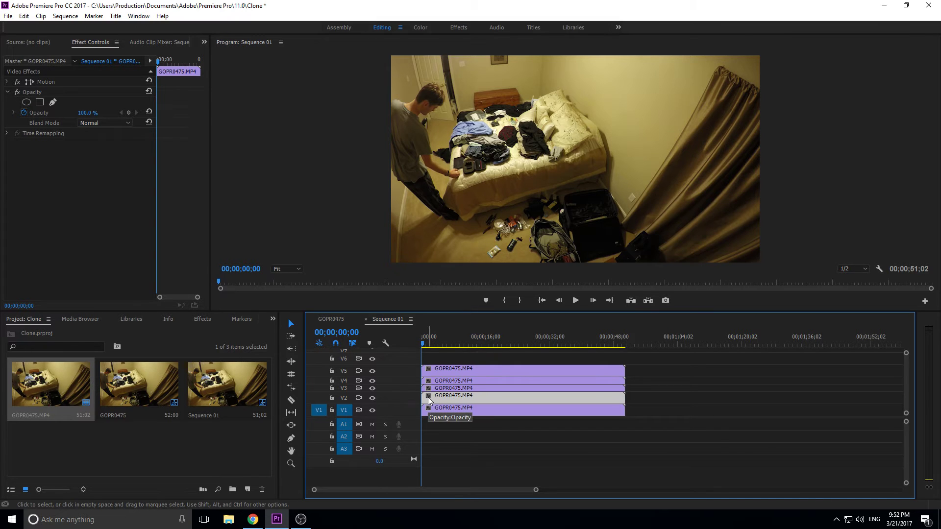
Zoom in and drag the upper copies right by a few frames, each track later than below
{"action": "key", "text": "equal"}
{"action": "left_click_drag", "start_coordinate": [416, 490], "coordinate": [387, 489]}
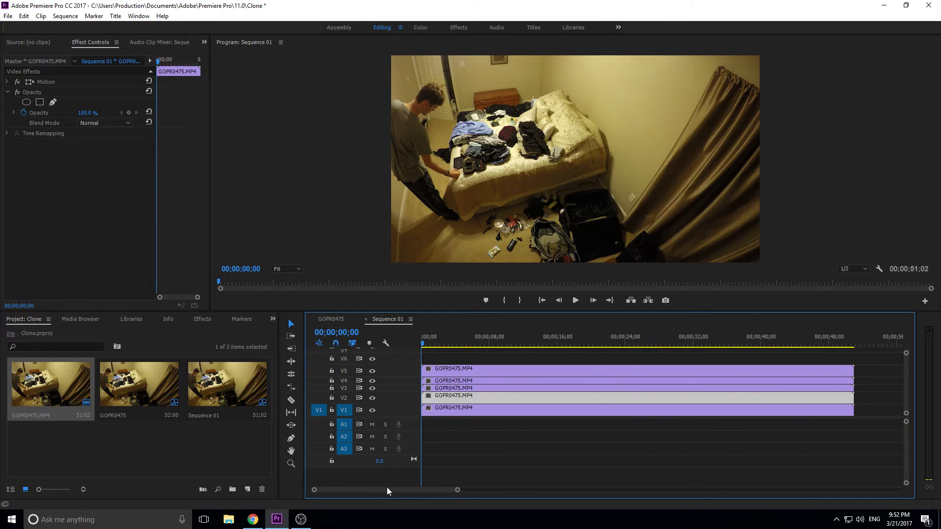
{"action": "left_click_drag", "start_coordinate": [430, 397], "coordinate": [465, 372]}
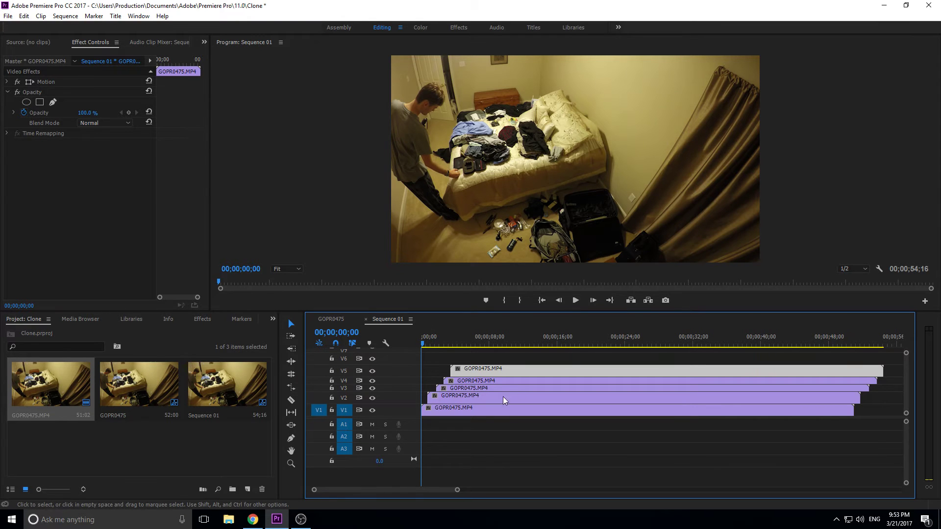
Play the staggered stack from the start and select the V2 copy
{"action": "key", "text": "space"}
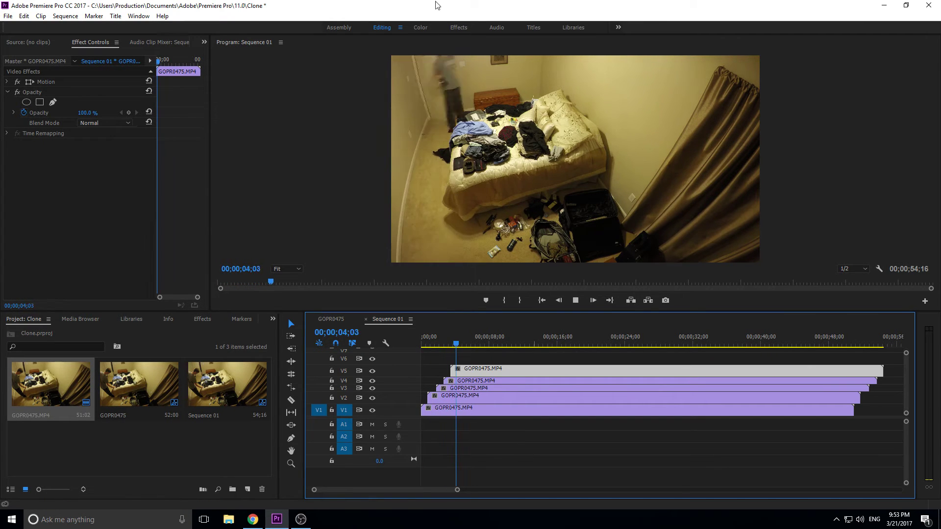
{"action": "left_click_drag", "start_coordinate": [459, 338], "coordinate": [422, 343]}
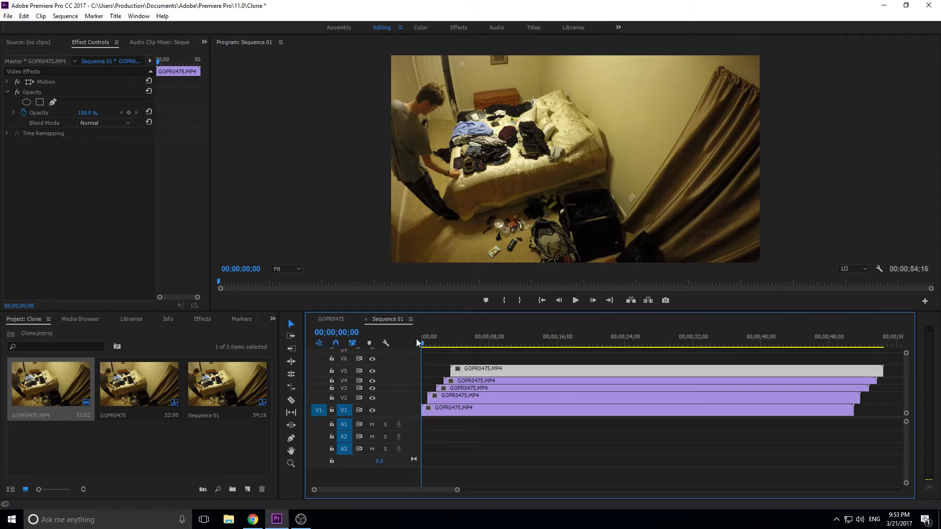
{"action": "left_click", "coordinate": [437, 396]}
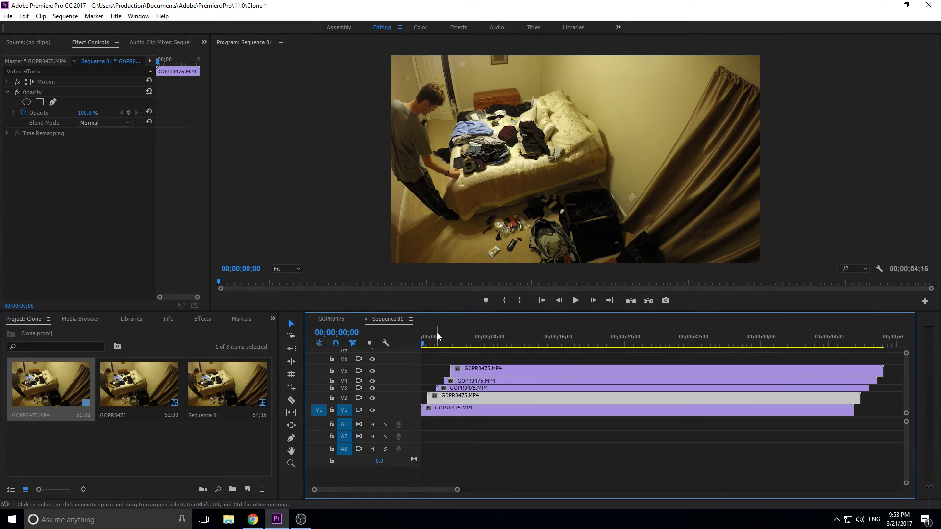
{"action": "left_click", "coordinate": [426, 344]}
Set Opacity to 50 on each copy on V2, V3, V4 and V5
{"action": "left_click_drag", "start_coordinate": [428, 346], "coordinate": [430, 345]}
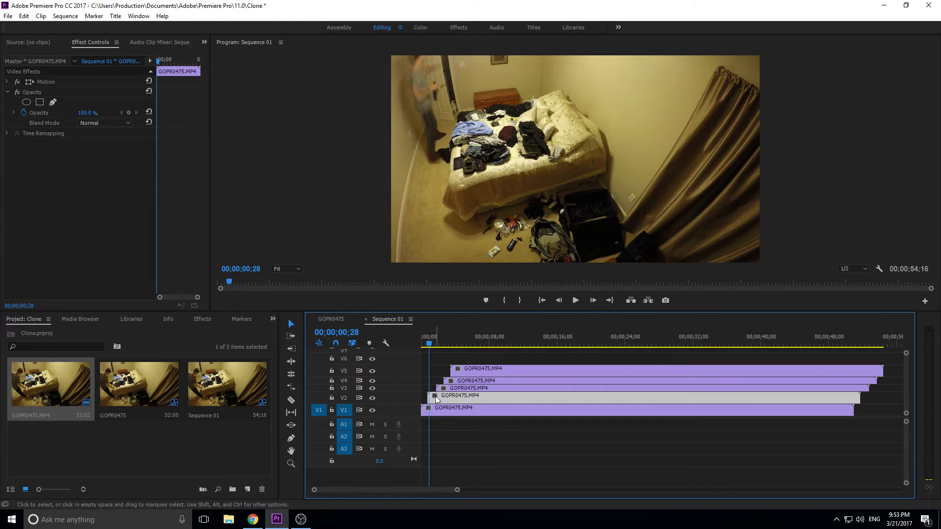
{"action": "left_click", "coordinate": [88, 112]}
{"action": "type", "text": "50"}
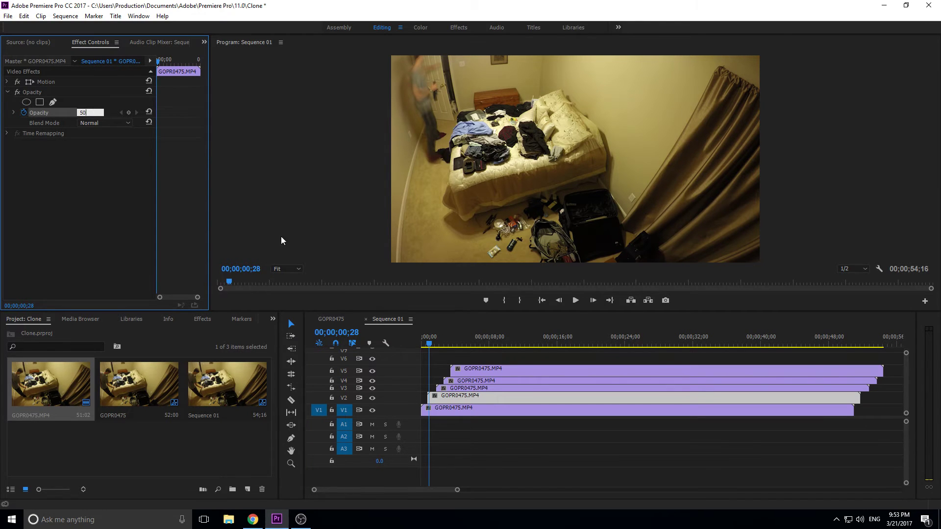
{"action": "left_click", "coordinate": [450, 389]}
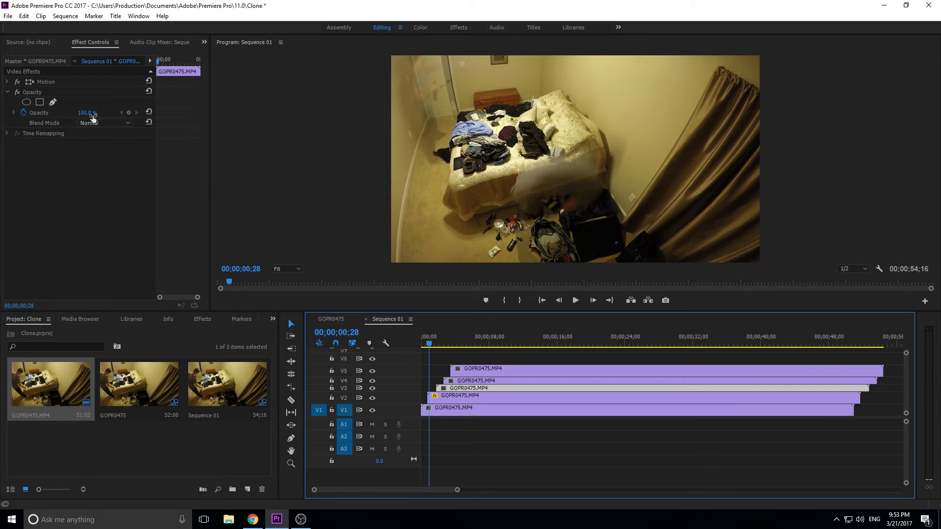
{"action": "left_click", "coordinate": [89, 112]}
{"action": "type", "text": "50"}
{"action": "left_click", "coordinate": [470, 381]}
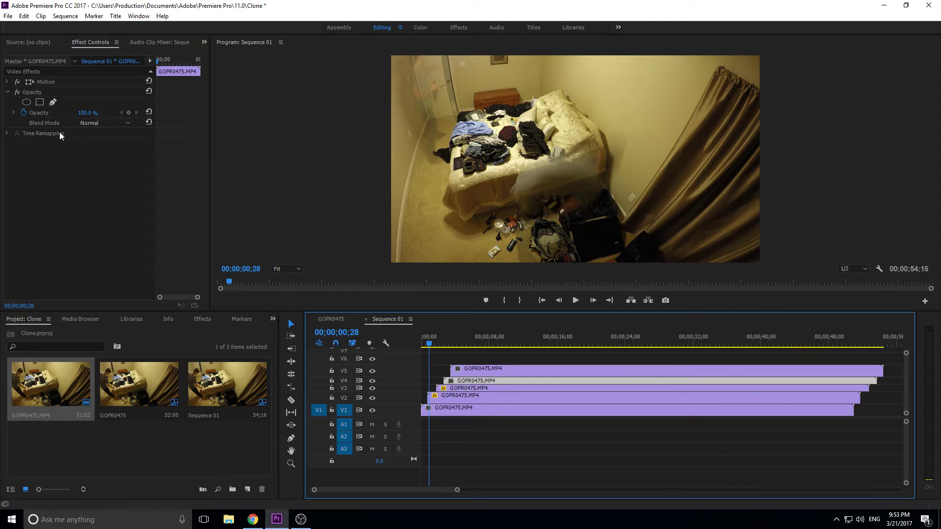
{"action": "left_click", "coordinate": [77, 111]}
{"action": "type", "text": "50"}
{"action": "left_click", "coordinate": [515, 368]}
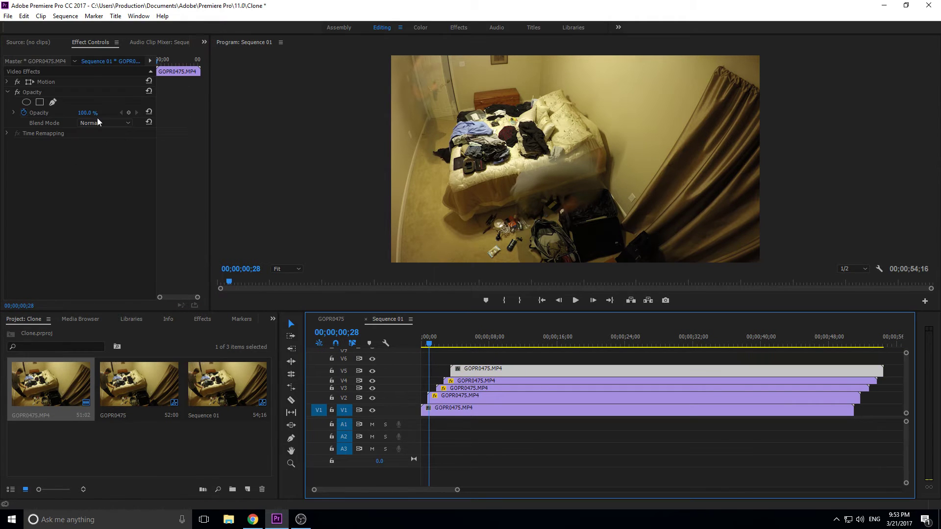
{"action": "left_click", "coordinate": [88, 113]}
{"action": "type", "text": "50"}
{"action": "left_click", "coordinate": [459, 442]}
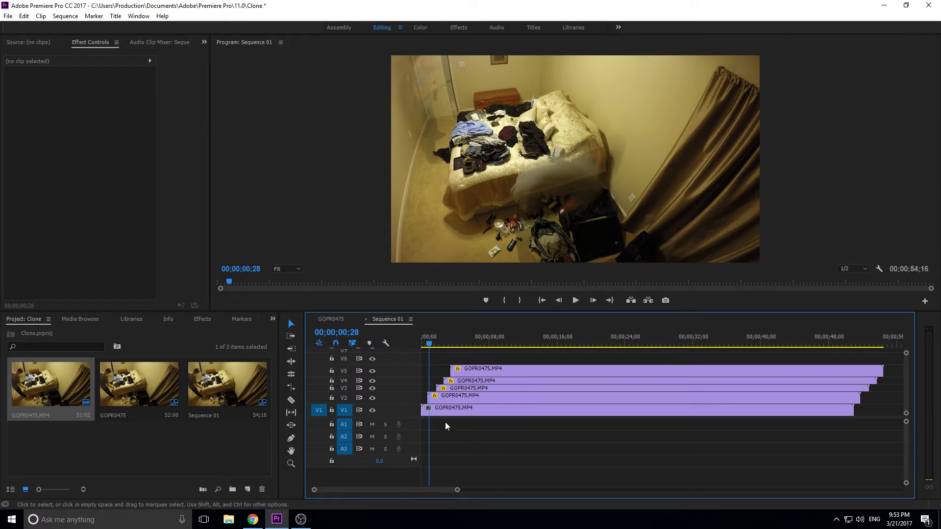
Check the V2 copy's 50% opacity and play the ghosted layers from near the start
{"action": "left_click", "coordinate": [442, 401]}
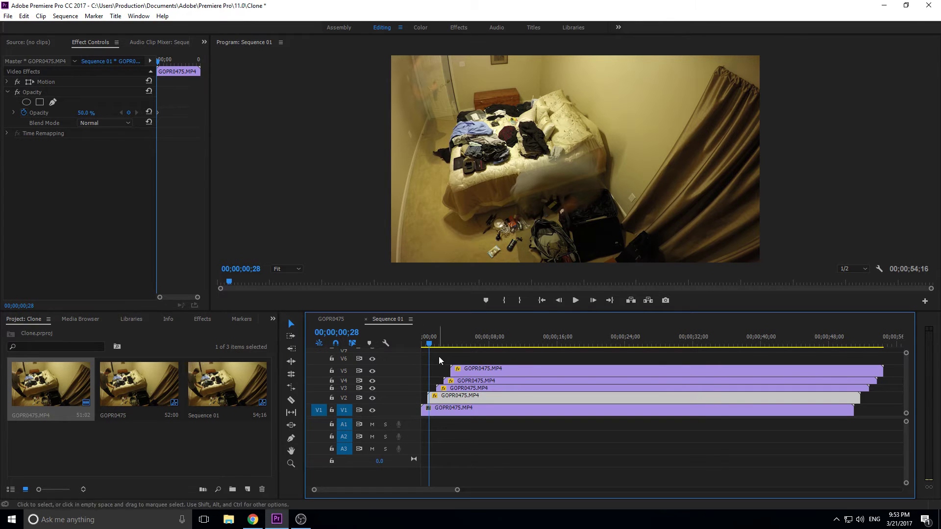
{"action": "left_click", "coordinate": [422, 345]}
{"action": "key", "text": "space"}
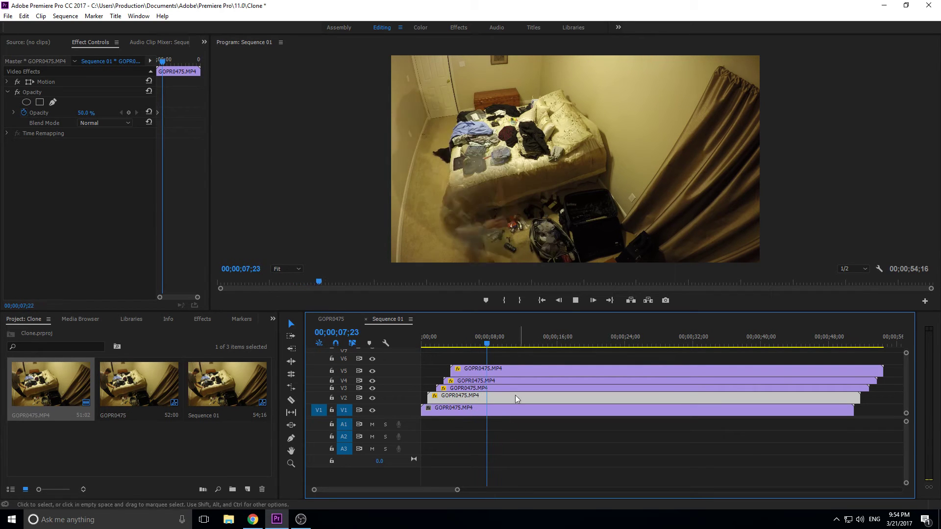
Zoom in on the first seconds and drag the upper copies to even out their start gaps
{"action": "key", "text": "space"}
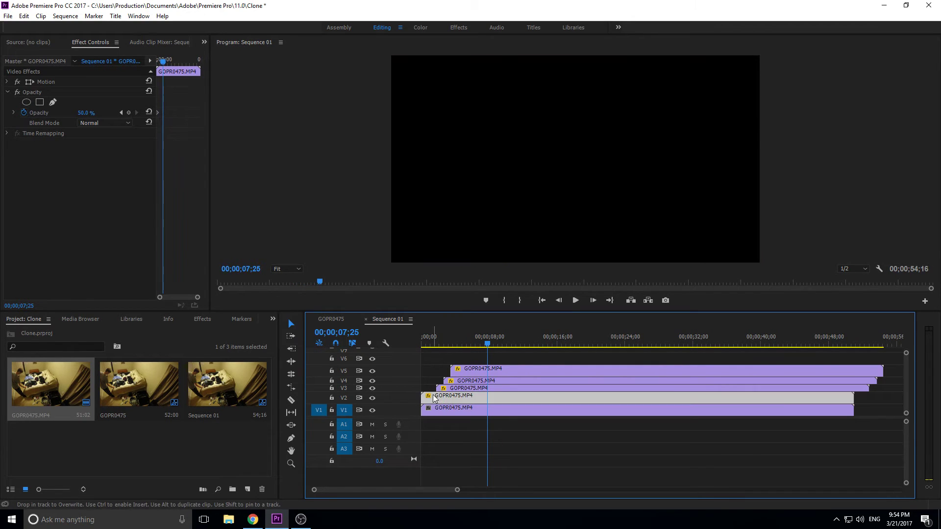
{"action": "left_click_drag", "start_coordinate": [457, 489], "coordinate": [377, 490]}
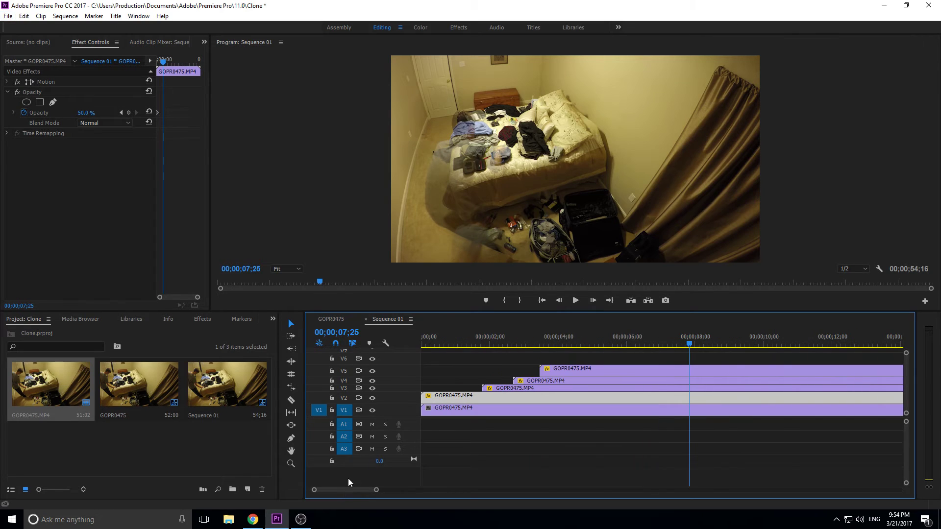
{"action": "left_click_drag", "start_coordinate": [425, 398], "coordinate": [467, 391]}
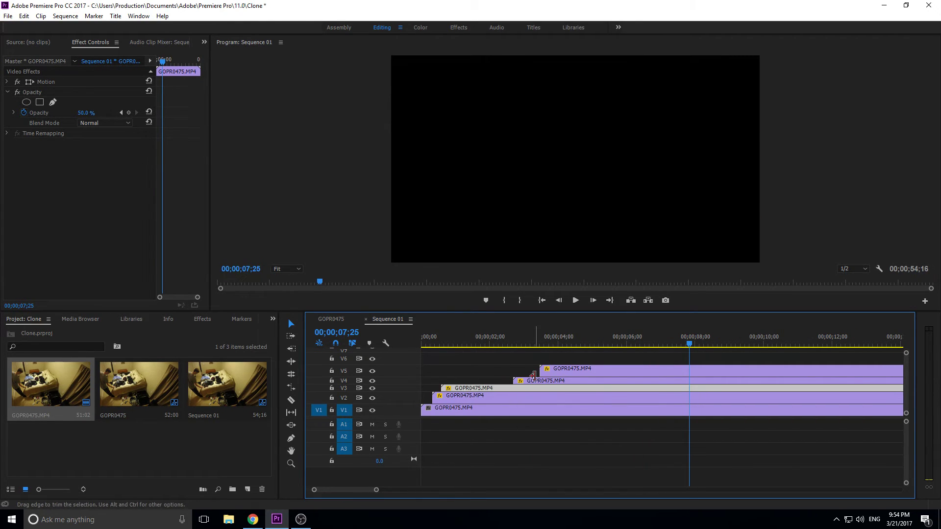
{"action": "left_click_drag", "start_coordinate": [539, 381], "coordinate": [469, 372]}
Preview the adjusted ghost trail from the start and return the playhead
{"action": "left_click", "coordinate": [435, 346]}
{"action": "key", "text": "space"}
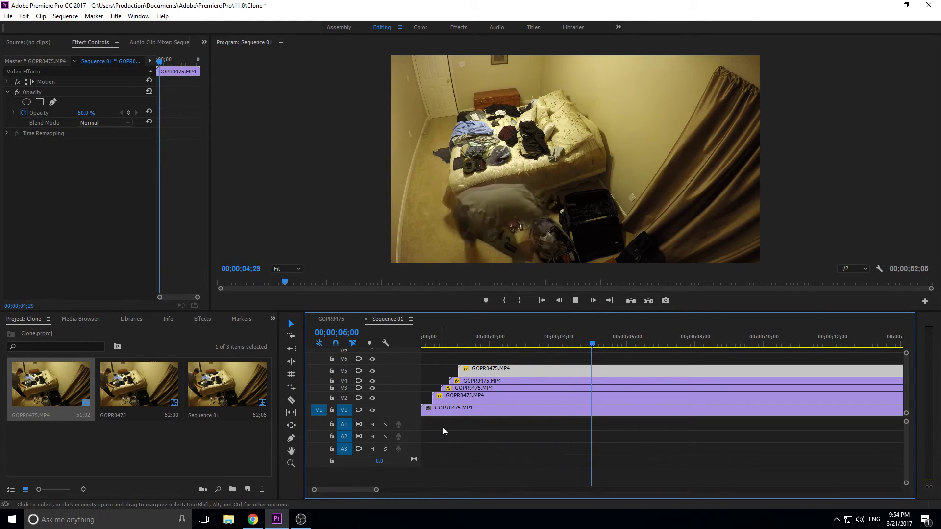
{"action": "key", "text": "space"}
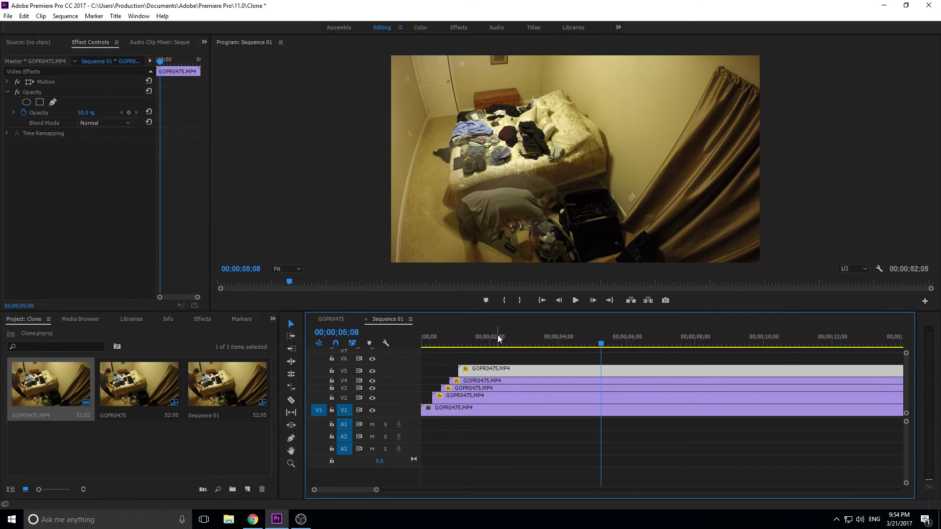
{"action": "left_click_drag", "start_coordinate": [498, 334], "coordinate": [422, 334]}
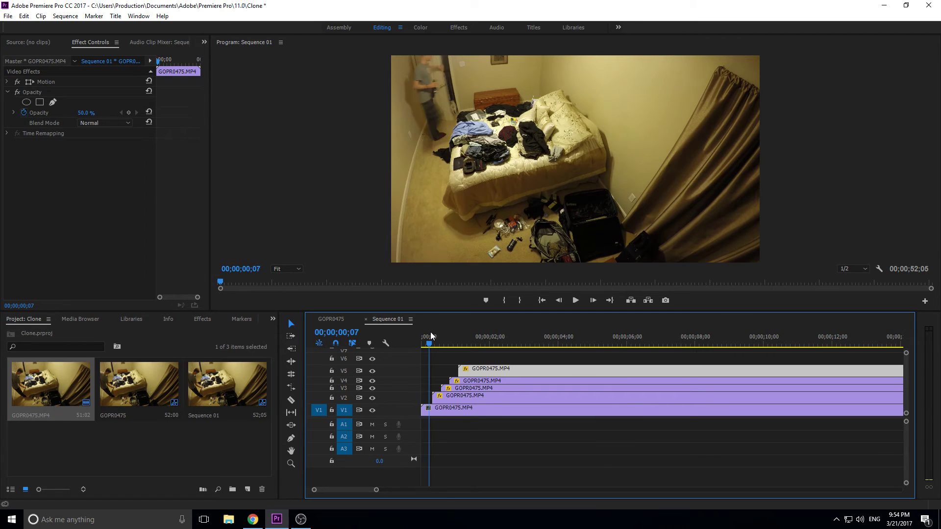
Search Effects for 'cross' and drop Cross Dissolve on the starts of the V2–V5 clips
{"action": "left_click", "coordinate": [202, 319]}
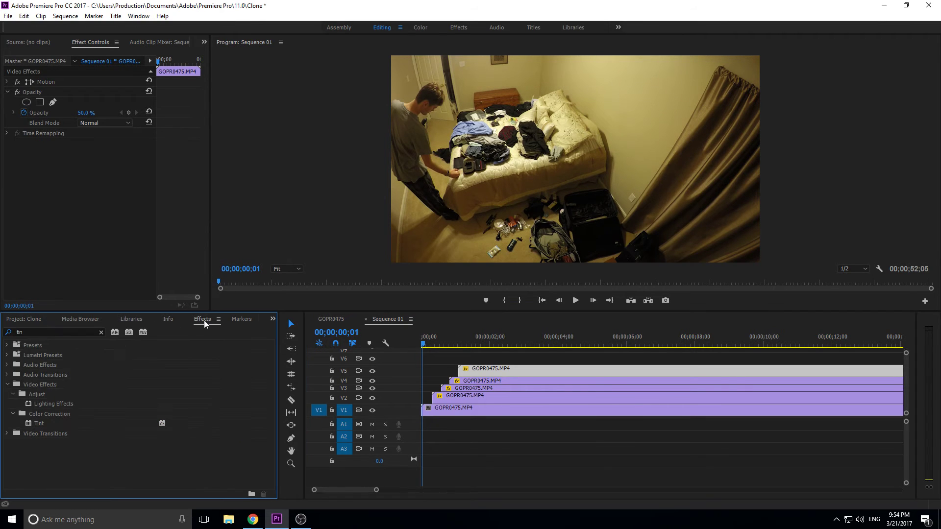
{"action": "left_click", "coordinate": [67, 335]}
{"action": "type", "text": "c"}
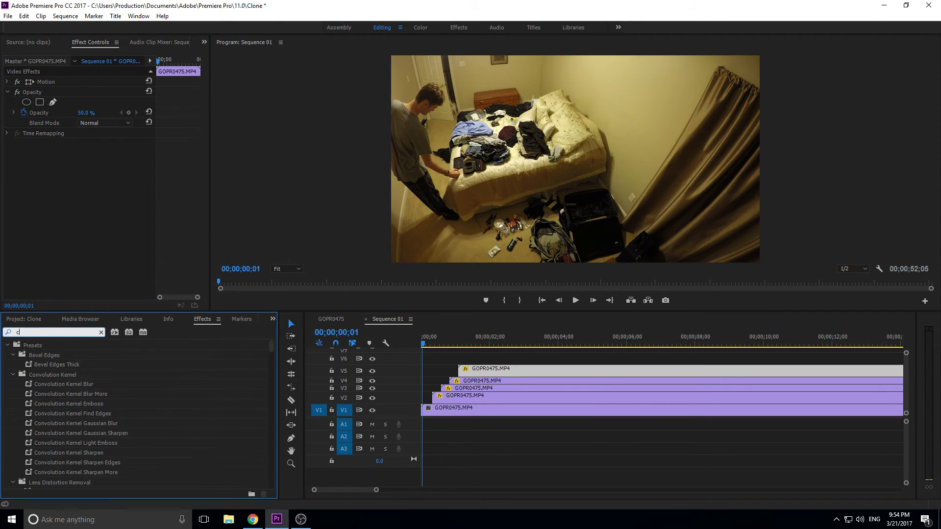
{"action": "type", "text": "ross"}
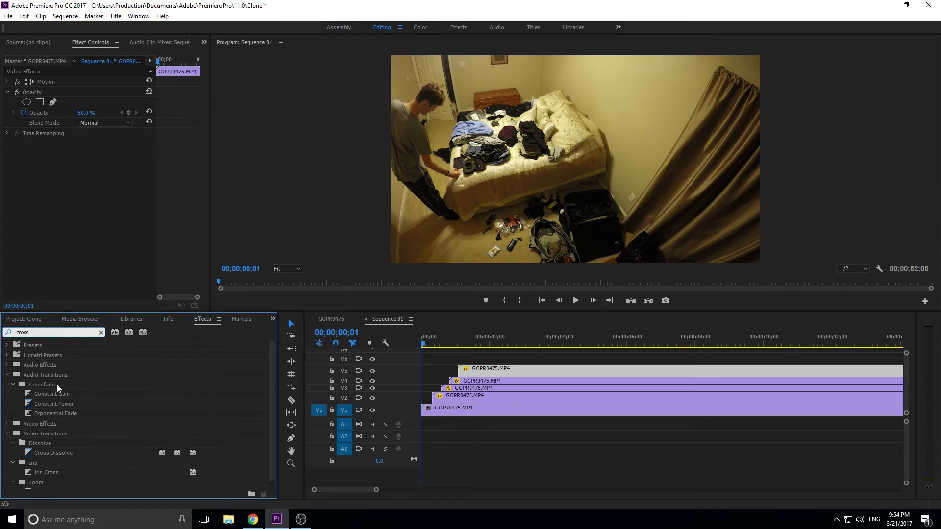
{"action": "scroll", "coordinate": [64, 423], "scroll_direction": "down", "scroll_amount": 1}
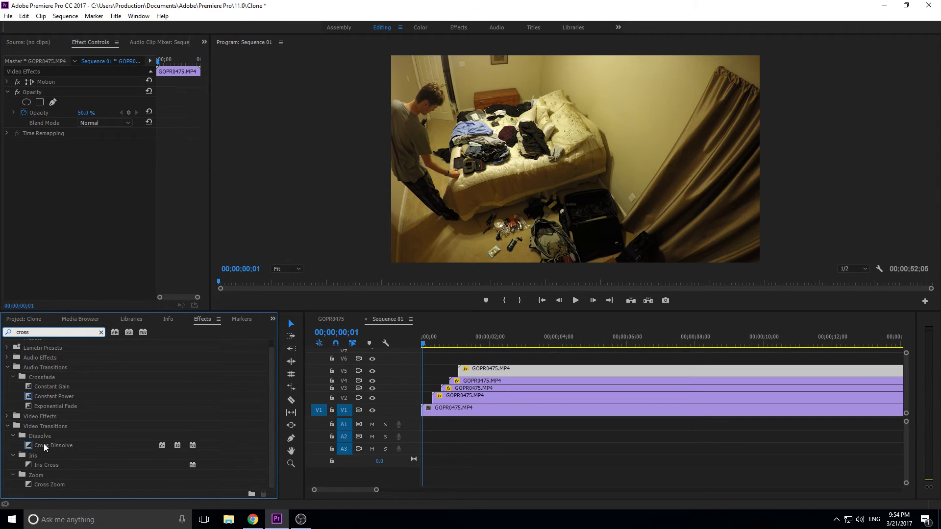
{"action": "left_click_drag", "start_coordinate": [43, 445], "coordinate": [438, 402]}
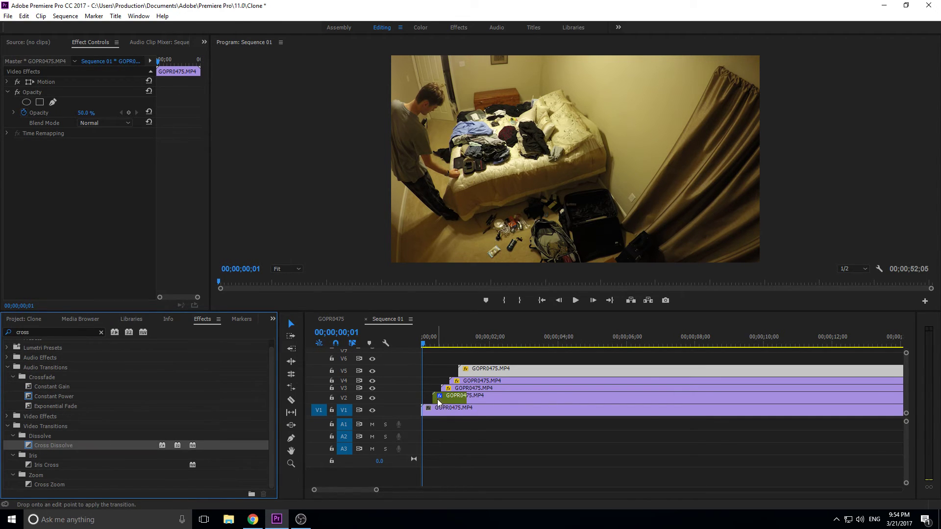
{"action": "left_click_drag", "start_coordinate": [51, 446], "coordinate": [447, 395]}
{"action": "left_click_drag", "start_coordinate": [47, 445], "coordinate": [455, 382]}
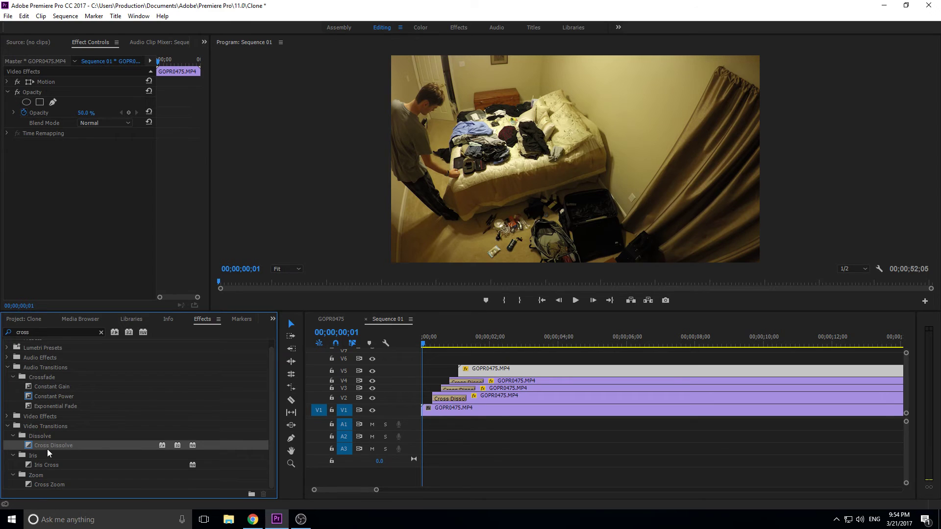
{"action": "left_click_drag", "start_coordinate": [47, 449], "coordinate": [456, 372]}
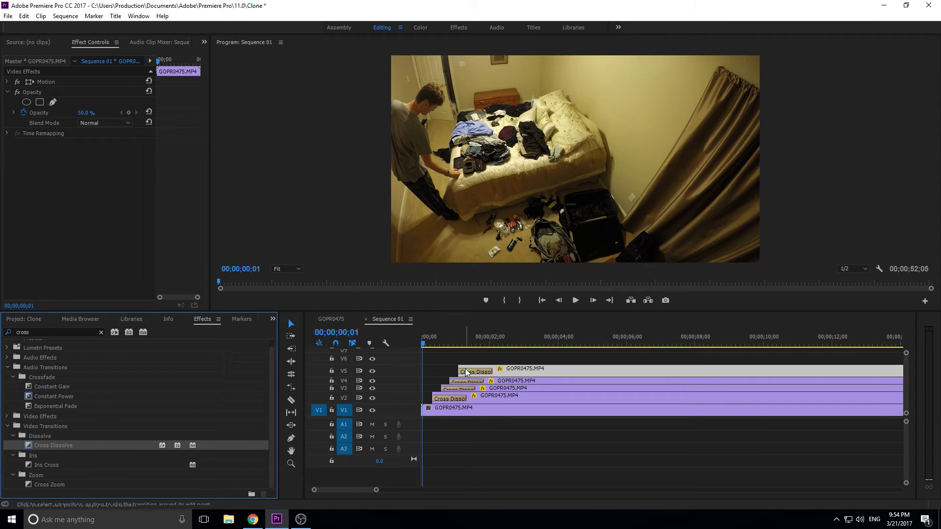
Play the sequence to preview the fading-in clones, then select the V2 clip
{"action": "left_click", "coordinate": [408, 342]}
{"action": "key", "text": "space"}
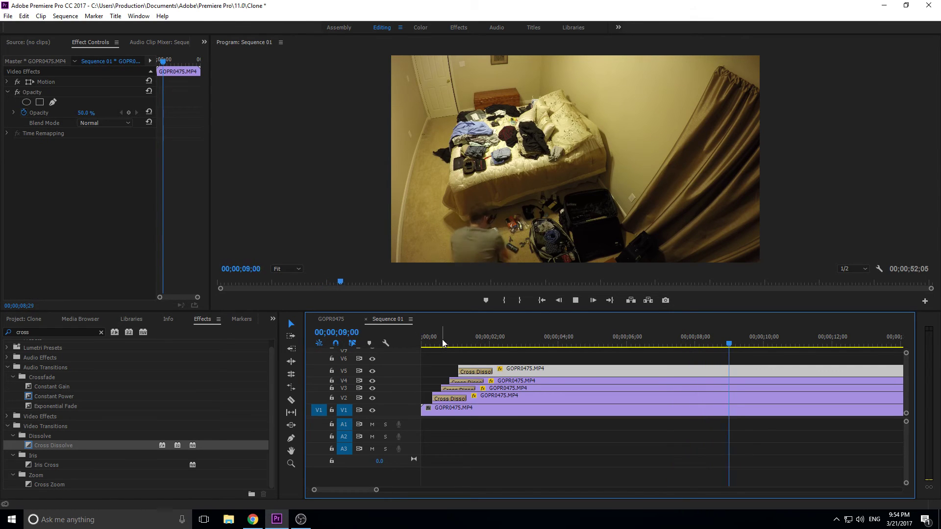
{"action": "left_click_drag", "start_coordinate": [439, 338], "coordinate": [468, 336]}
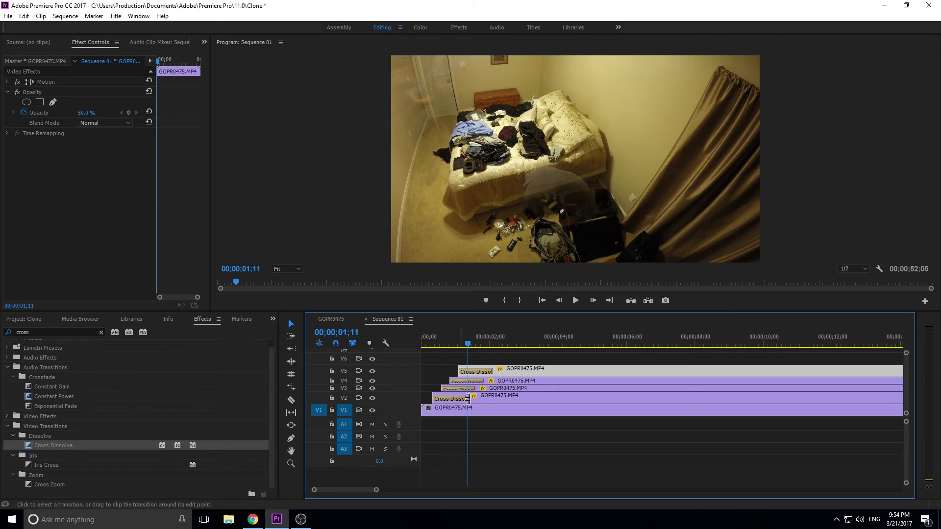
{"action": "left_click", "coordinate": [484, 399]}
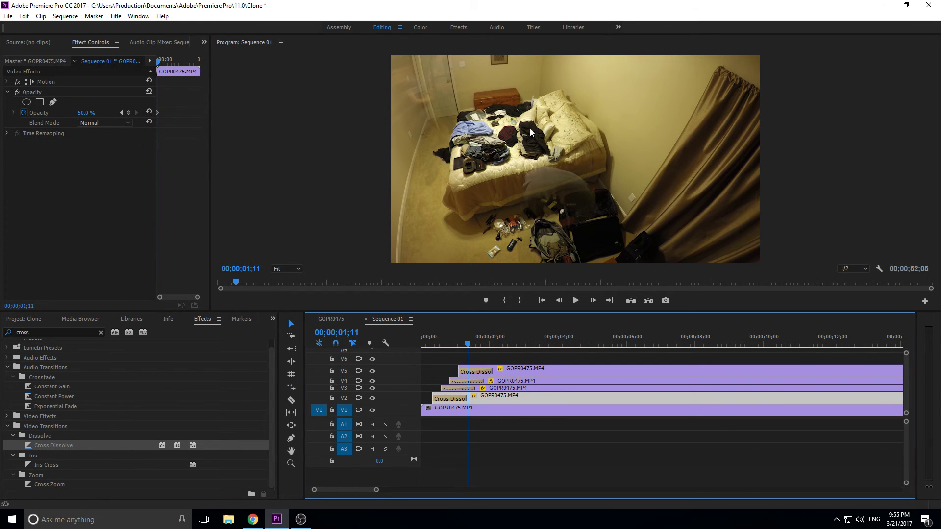
Apply the Tint effect to the V3 clip with Map White To set to red
{"action": "left_click", "coordinate": [6, 325]}
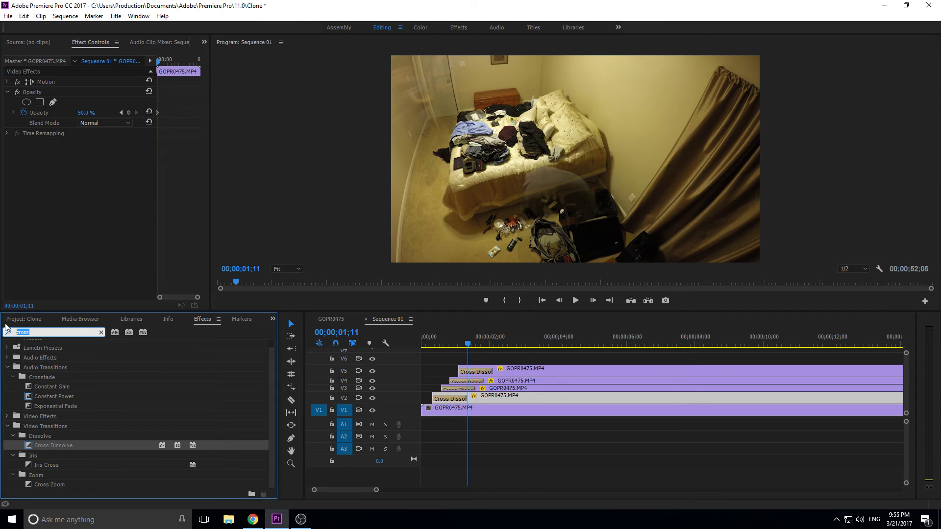
{"action": "type", "text": "tint"}
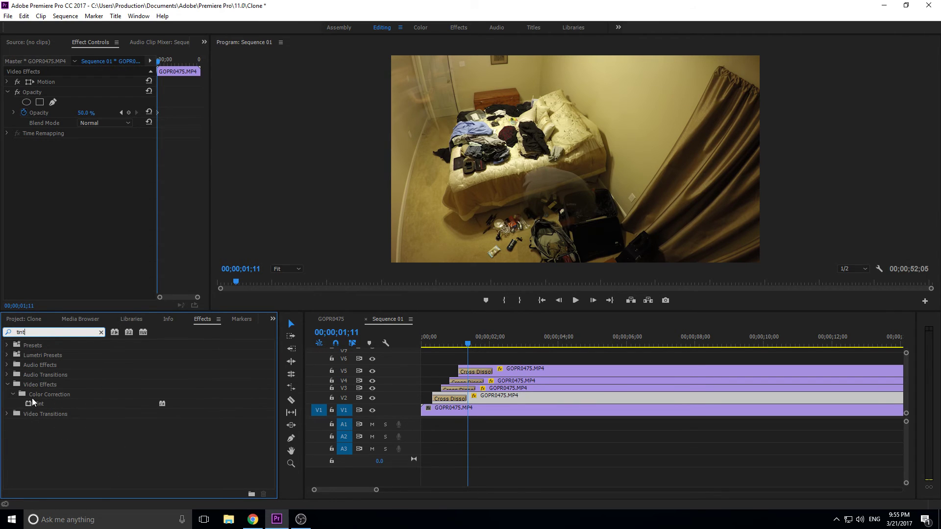
{"action": "left_click_drag", "start_coordinate": [38, 404], "coordinate": [505, 389]}
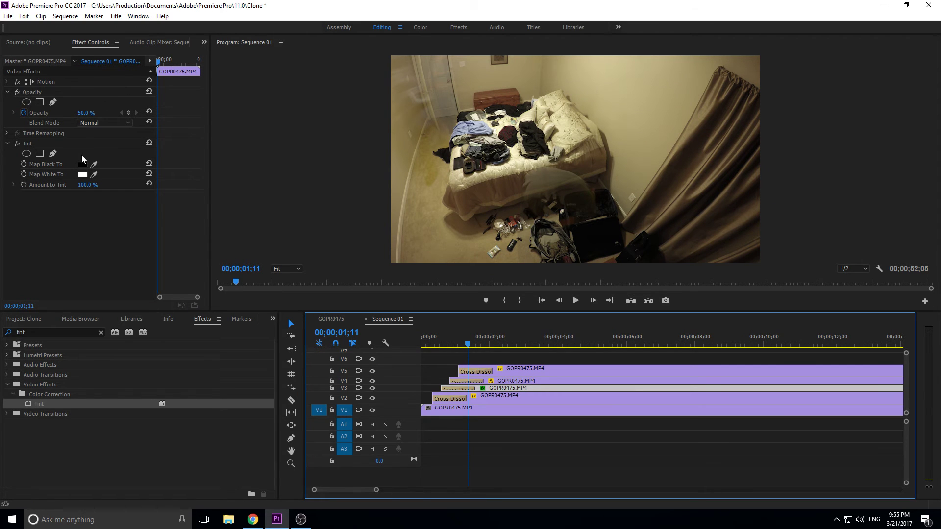
{"action": "left_click", "coordinate": [82, 174]}
{"action": "left_click", "coordinate": [467, 297]}
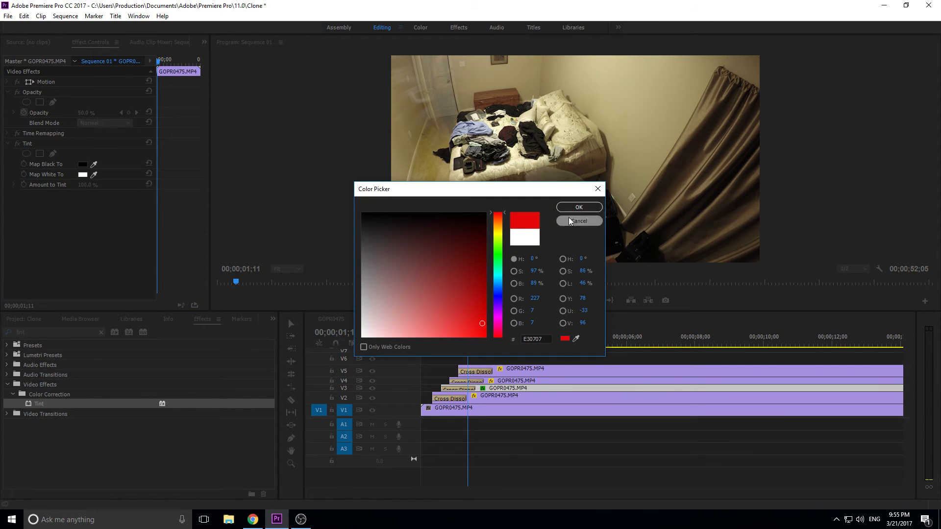
{"action": "left_click", "coordinate": [578, 207]}
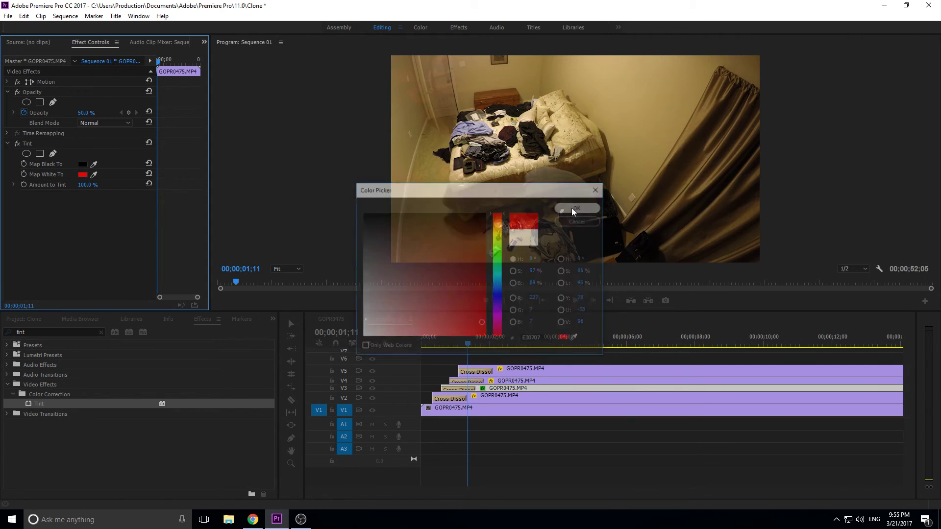
Preview the red tint from the sequence start, then select the V5 clip
{"action": "left_click", "coordinate": [422, 337]}
{"action": "key", "text": "space"}
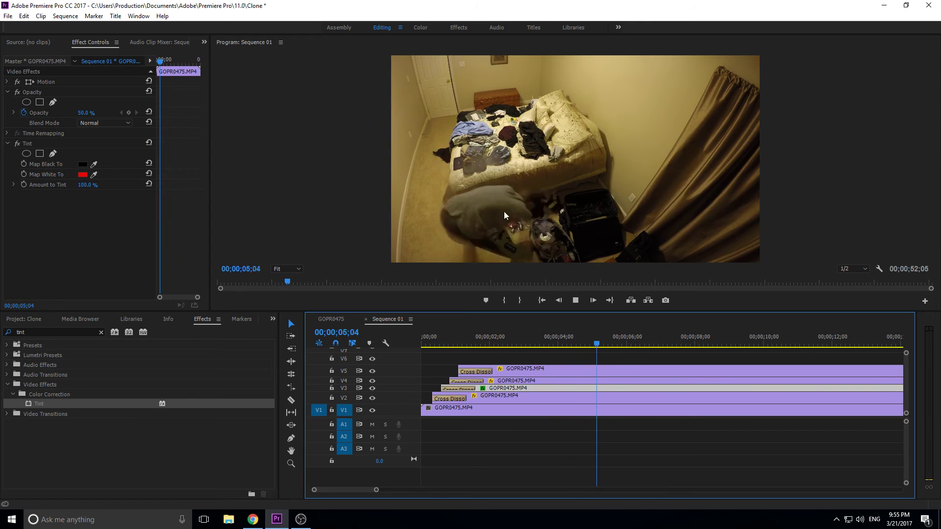
{"action": "key", "text": "space"}
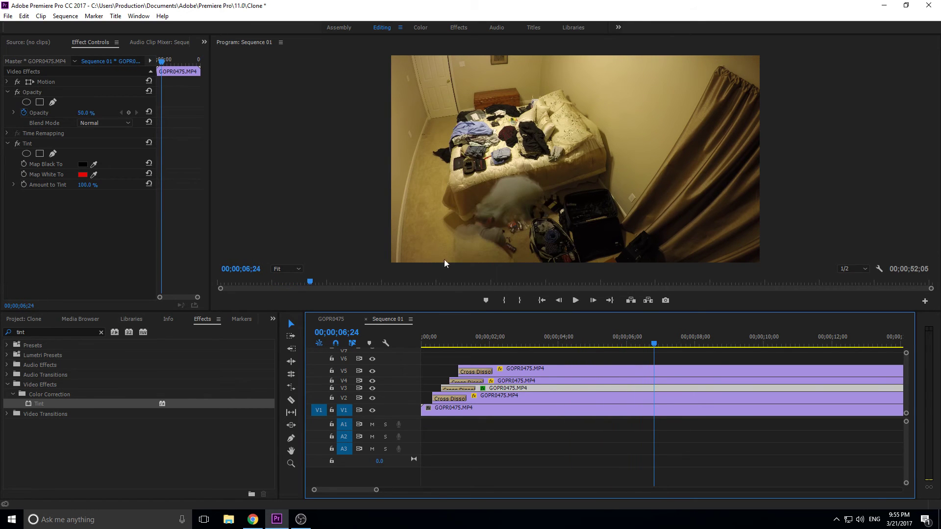
{"action": "left_click", "coordinate": [505, 371]}
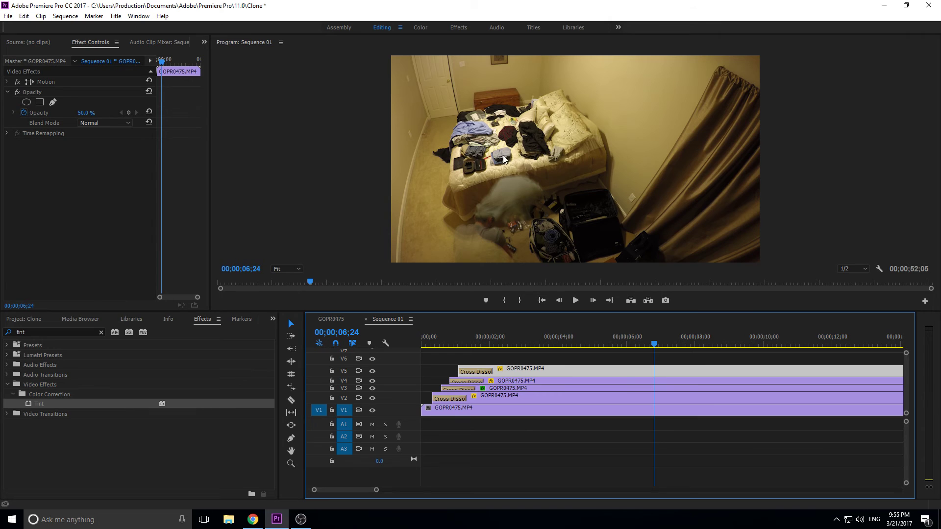
Apply Tint to the V4 clip with Map White To set to bright blue
{"action": "left_click", "coordinate": [500, 381]}
{"action": "left_click_drag", "start_coordinate": [37, 403], "coordinate": [552, 382]}
{"action": "left_click", "coordinate": [83, 175]}
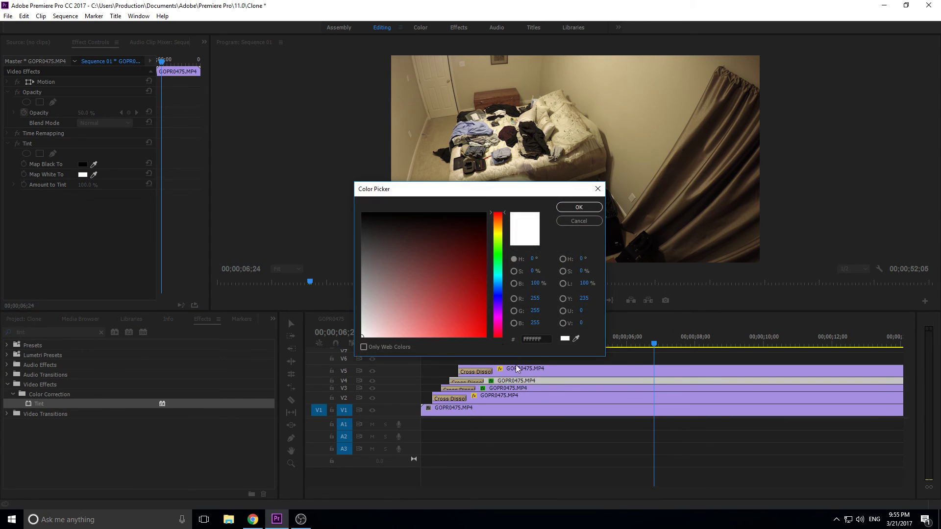
{"action": "left_click", "coordinate": [493, 291]}
{"action": "left_click", "coordinate": [477, 337]}
{"action": "left_click", "coordinate": [573, 208]}
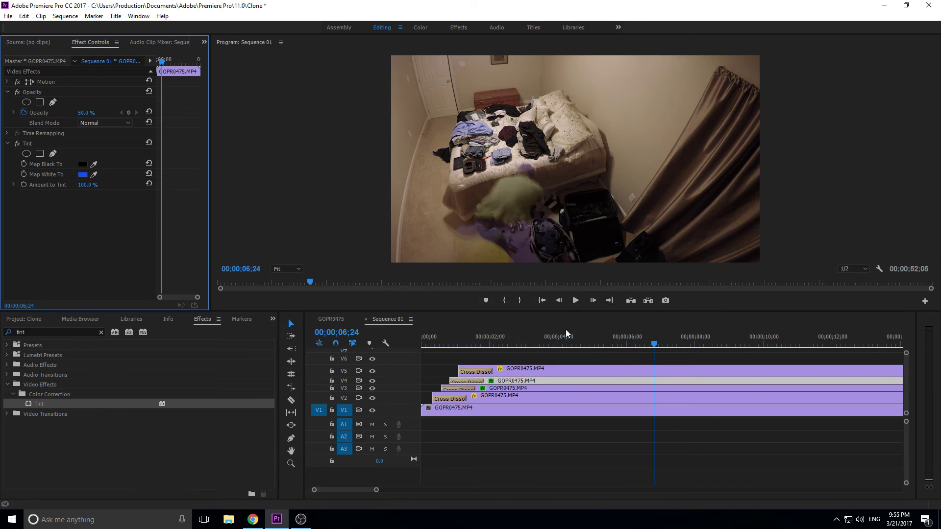
Play the tinted ghost trail from the start, pausing once to inspect a frame
{"action": "left_click", "coordinate": [423, 343]}
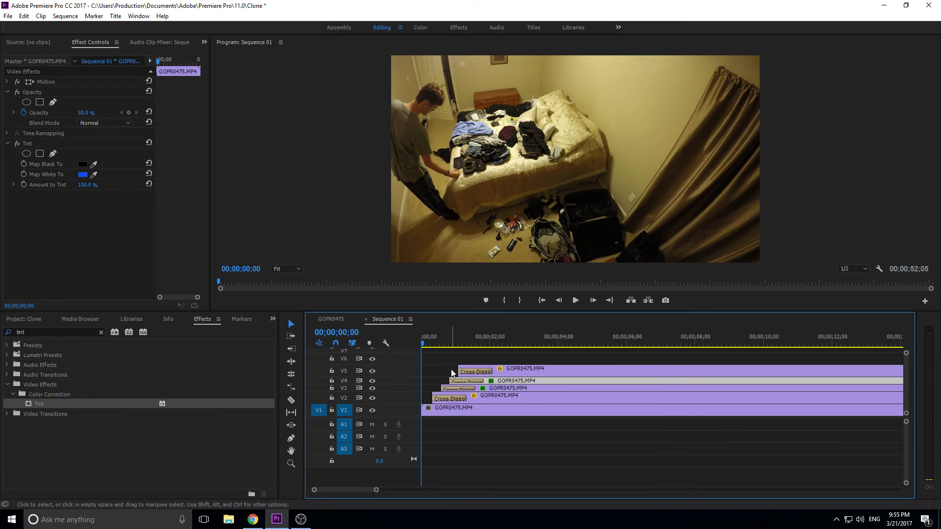
{"action": "key", "text": "space"}
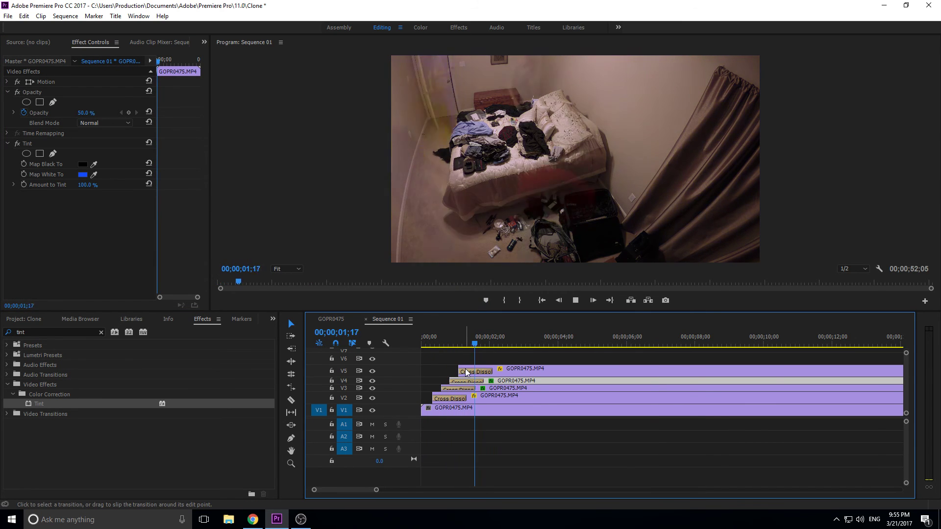
{"action": "key", "text": "space"}
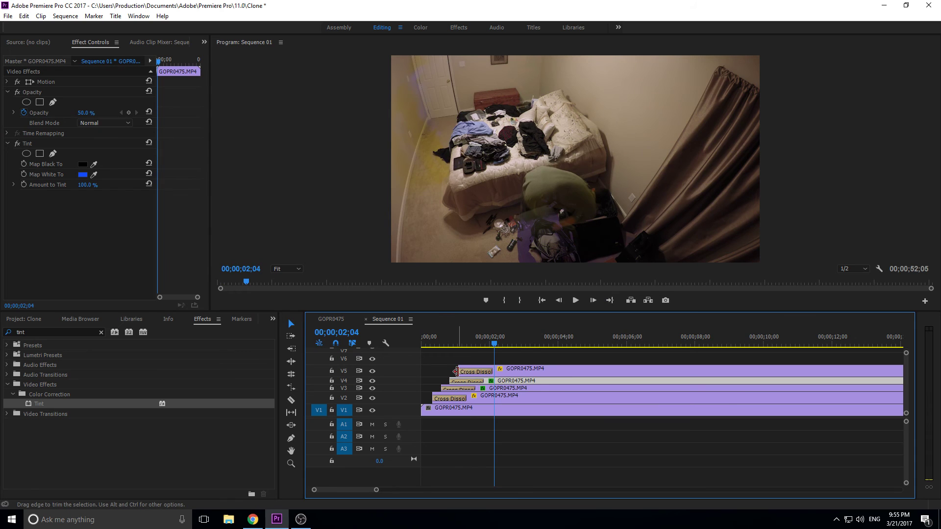
{"action": "key", "text": "space"}
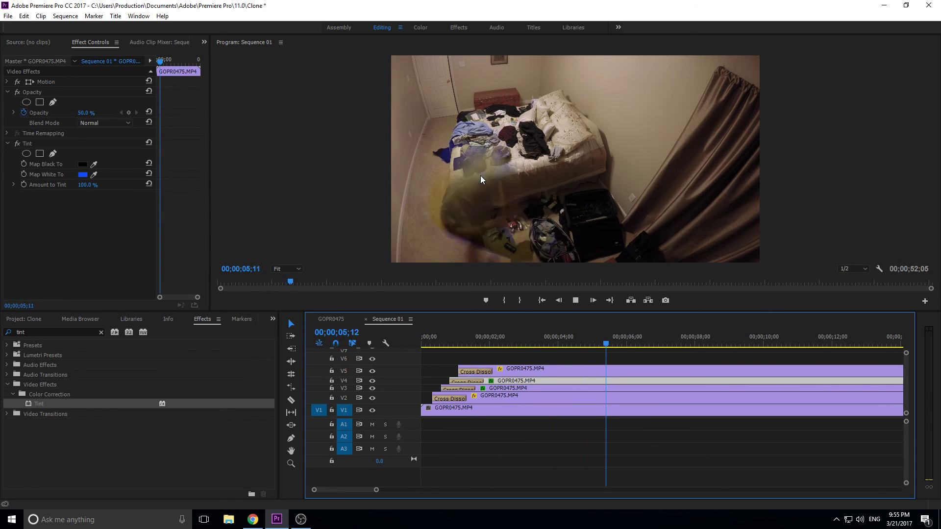
{"action": "key", "text": "space"}
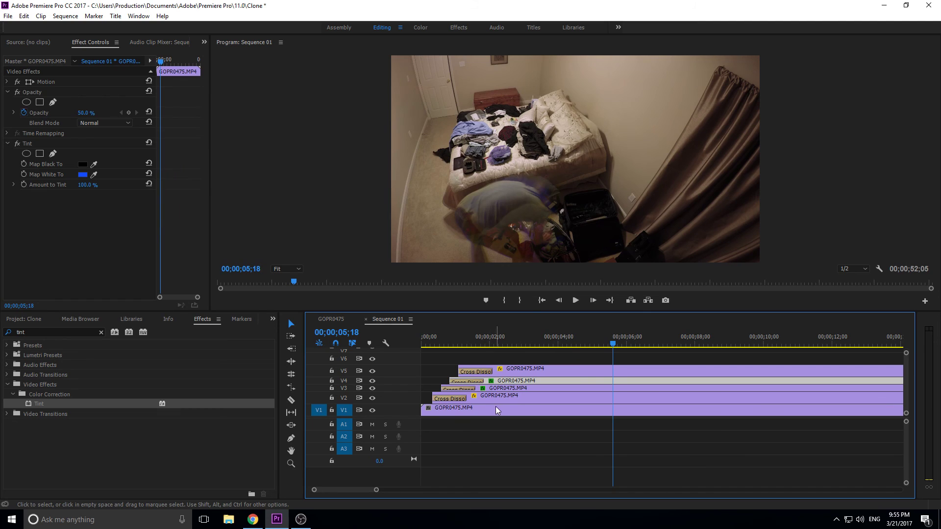